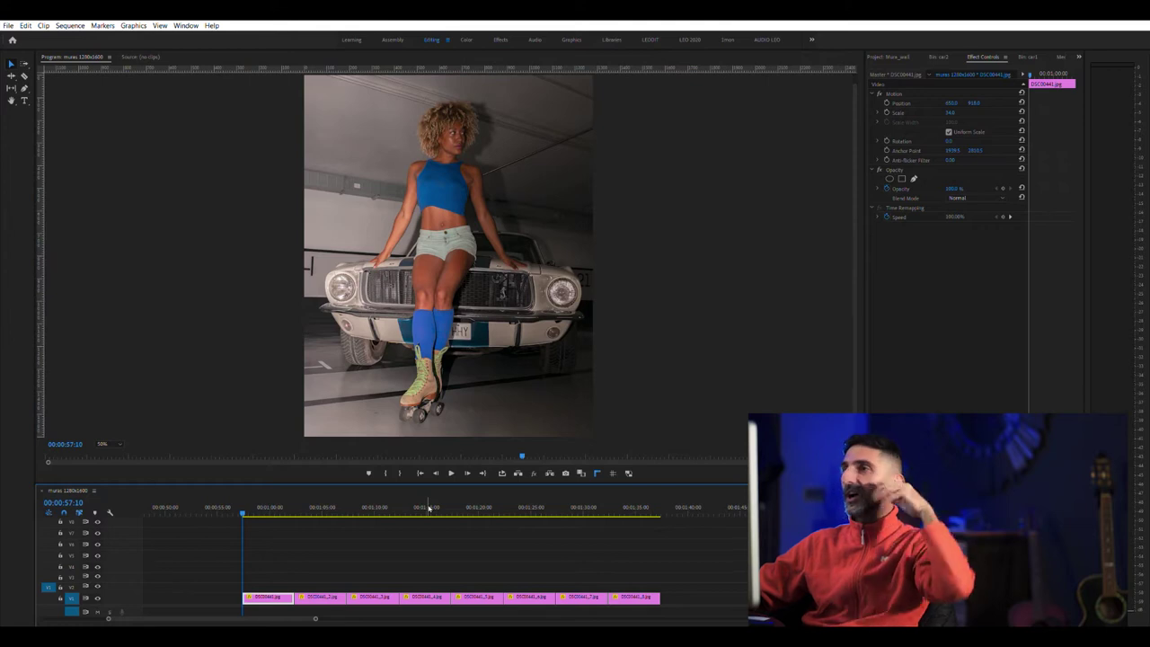
Set the duration of all the photo clips in the timeline to 2 frames, with ripple edit shifting the trailing clips
{"action": "left_click", "coordinate": [303, 561]}
{"action": "left_click", "coordinate": [269, 595]}
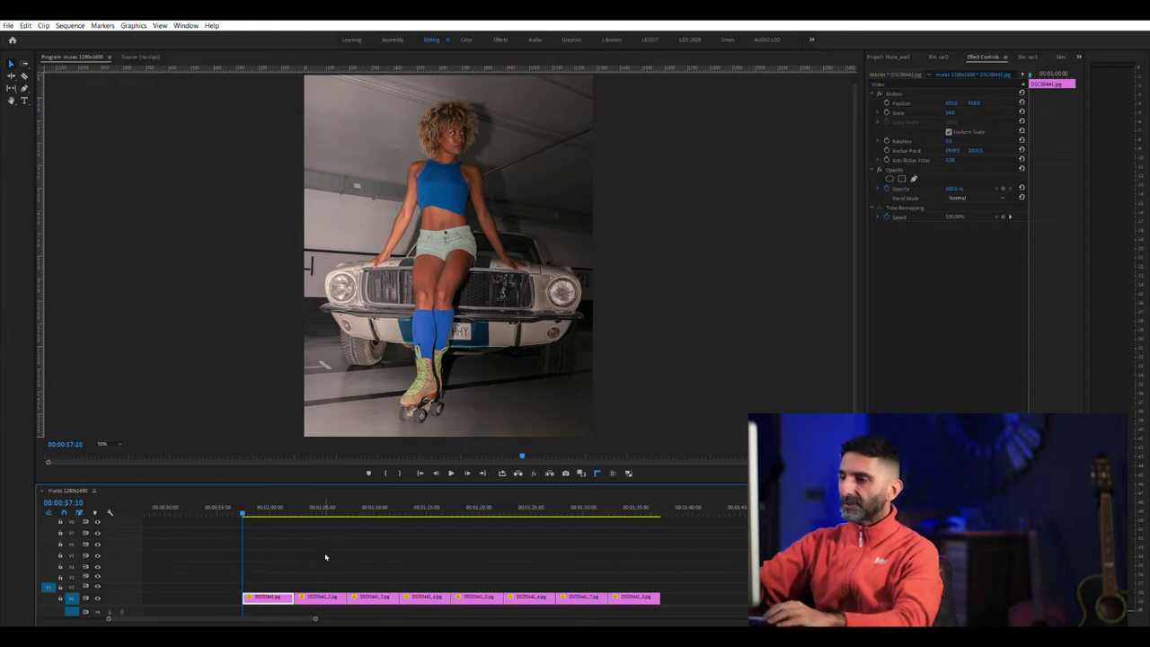
{"action": "key", "text": "ctrl+m"}
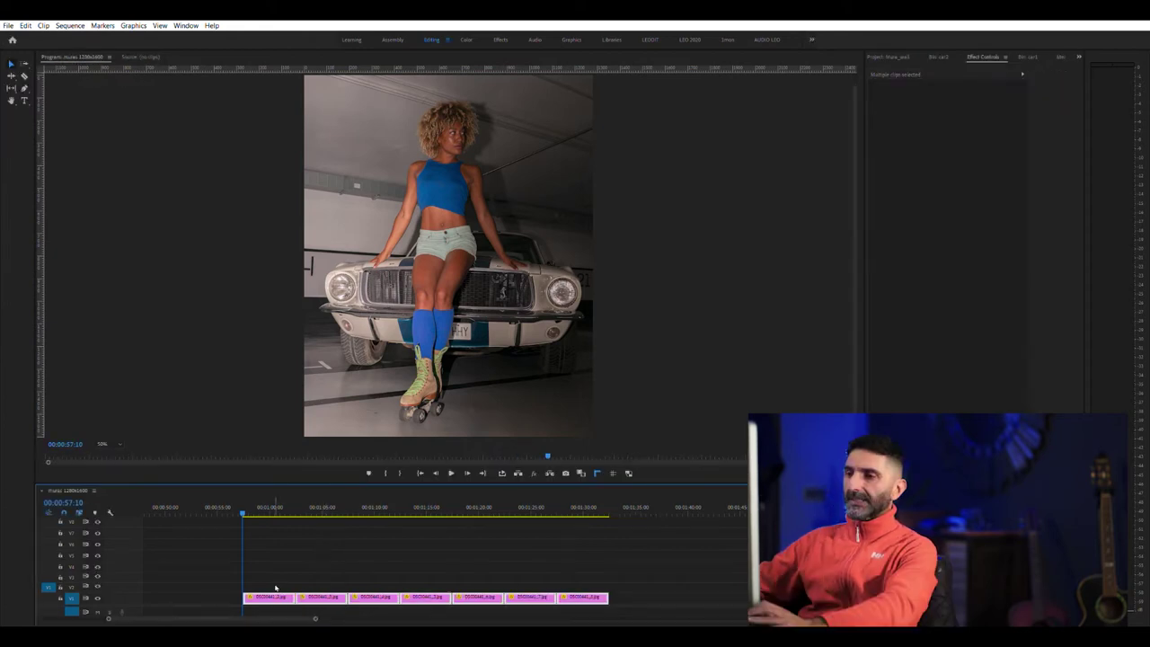
{"action": "key", "text": "ctrl+r"}
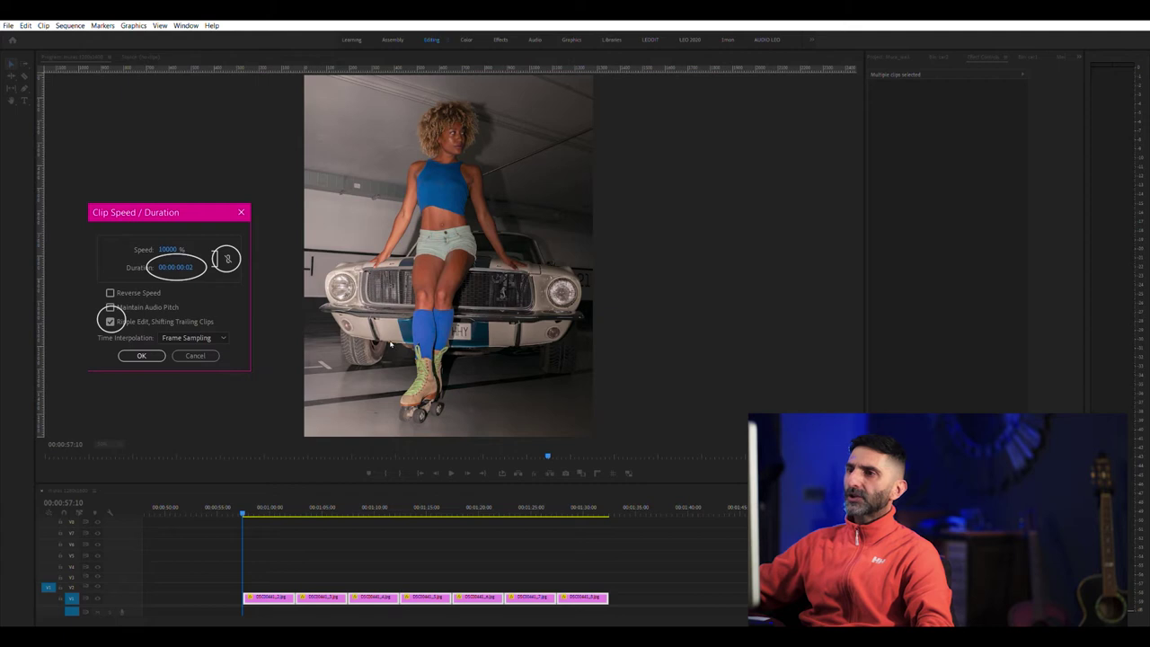
{"action": "left_click", "coordinate": [141, 356]}
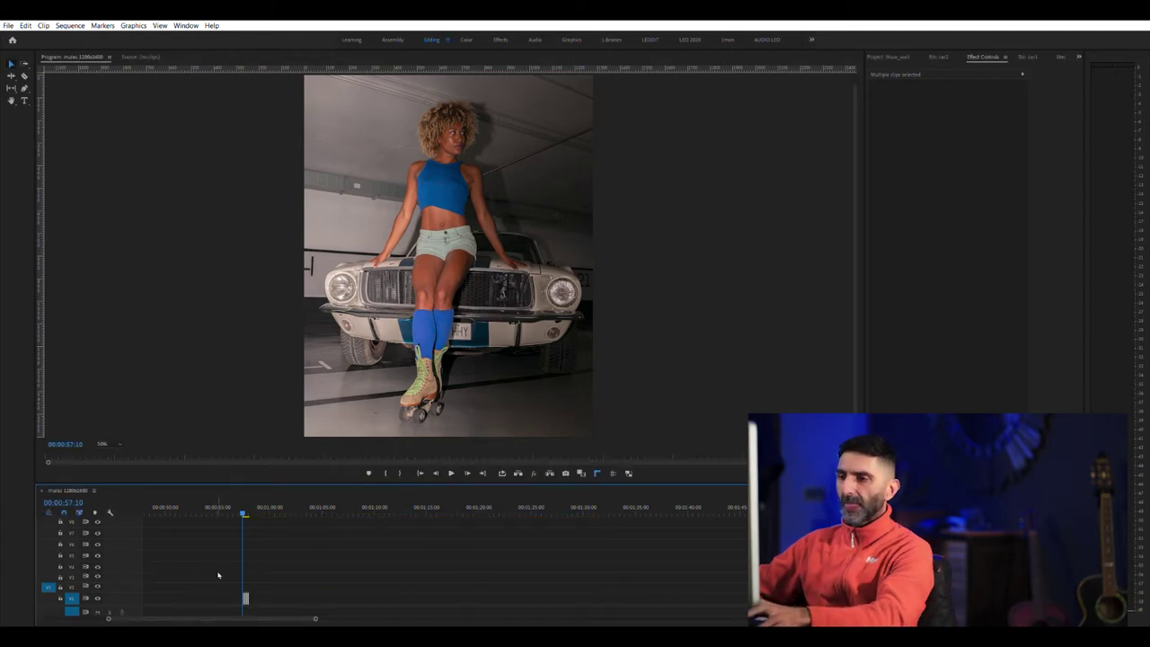
Stack the second photo clip, DSC00441_2.jpg, directly above the first clip on track V2
{"action": "scroll", "coordinate": [218, 573], "scroll_direction": "up", "scroll_amount": 2}
{"action": "scroll", "coordinate": [232, 561], "scroll_direction": "up", "scroll_amount": 2}
{"action": "scroll", "coordinate": [349, 555], "scroll_direction": "up", "scroll_amount": 5}
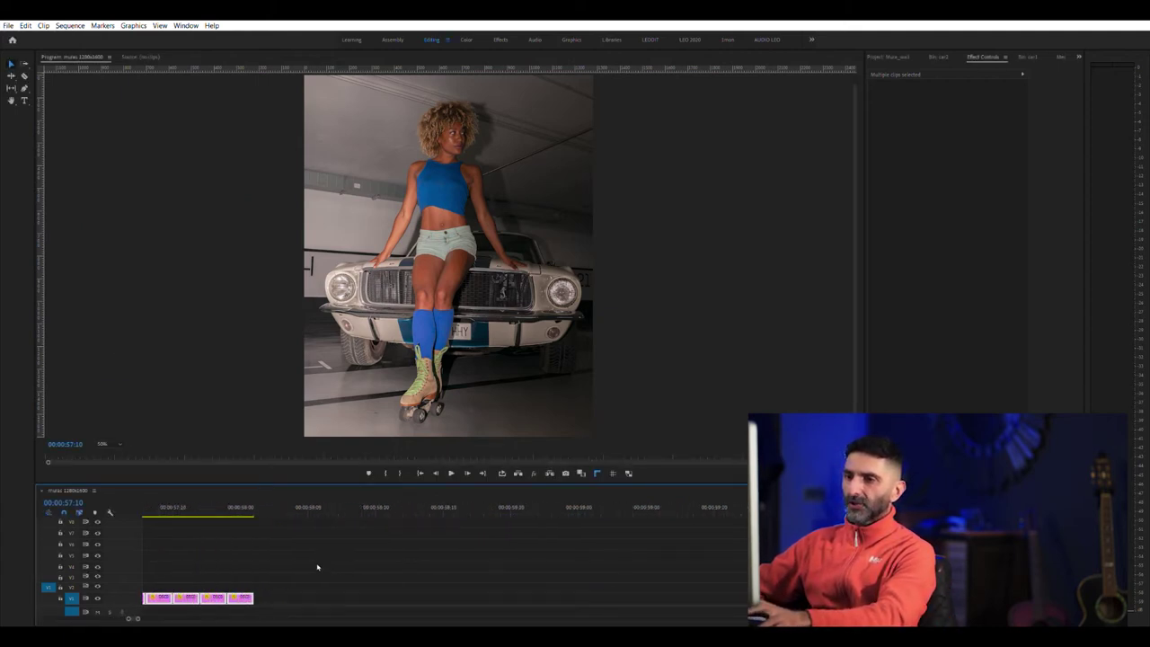
{"action": "scroll", "coordinate": [319, 566], "scroll_direction": "left", "scroll_amount": 2}
{"action": "scroll", "coordinate": [322, 557], "scroll_direction": "up", "scroll_amount": 2}
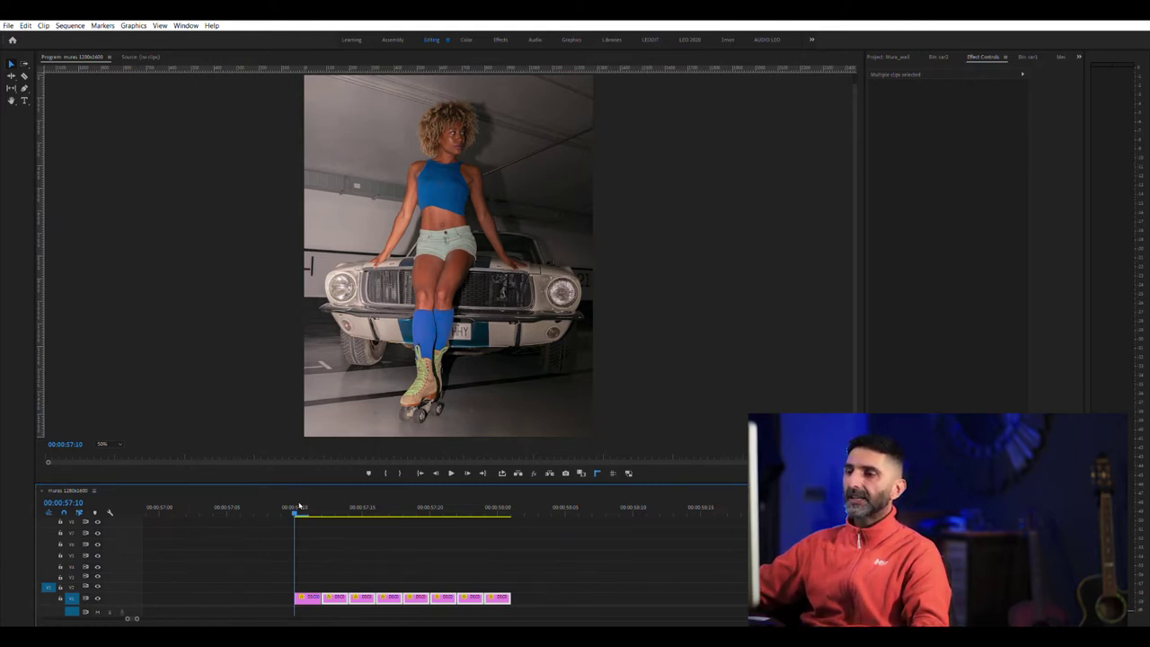
{"action": "mouse_move", "coordinate": [300, 505]}
{"action": "left_mouse_down"}
{"action": "mouse_move", "coordinate": [290, 505]}
{"action": "mouse_move", "coordinate": [487, 510]}
{"action": "mouse_move", "coordinate": [323, 509]}
{"action": "mouse_move", "coordinate": [461, 519]}
{"action": "mouse_move", "coordinate": [320, 512]}
{"action": "mouse_move", "coordinate": [470, 512]}
{"action": "mouse_move", "coordinate": [371, 530]}
{"action": "mouse_move", "coordinate": [440, 530]}
{"action": "mouse_move", "coordinate": [300, 516]}
{"action": "left_mouse_up"}
{"action": "left_click", "coordinate": [350, 542]}
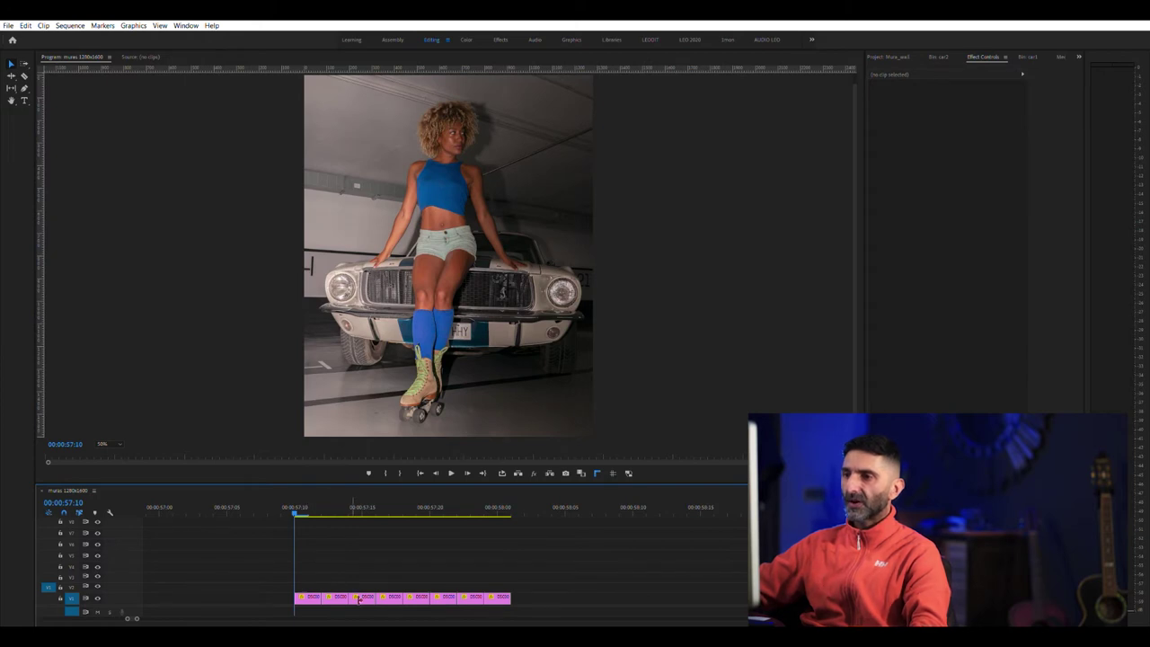
{"action": "left_click", "coordinate": [335, 597]}
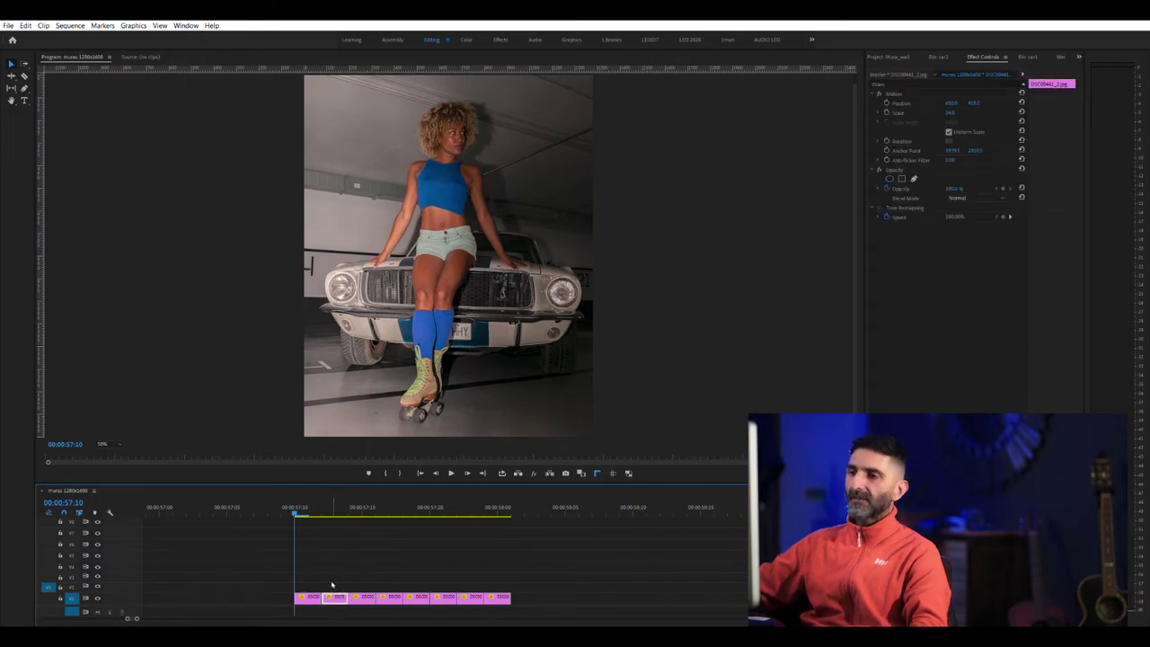
{"action": "left_click_drag", "start_coordinate": [333, 595], "coordinate": [316, 584]}
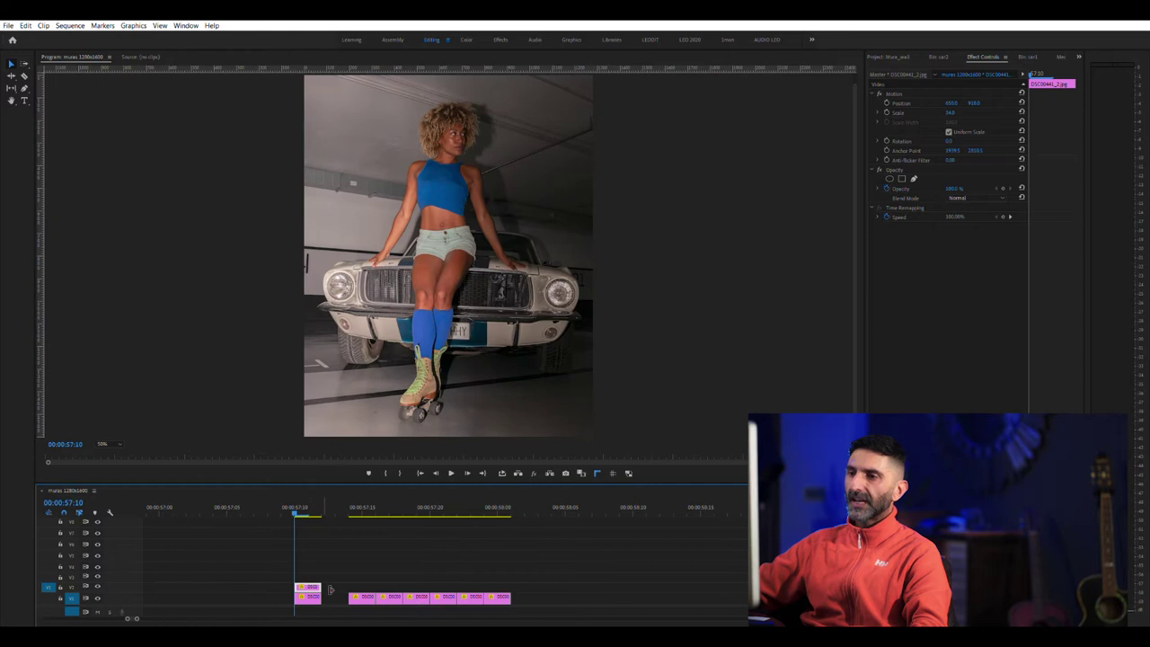
Lower the second photo's opacity and reposition it so the shorts' button lines up with the photo beneath
{"action": "left_click_drag", "start_coordinate": [956, 191], "coordinate": [921, 190]}
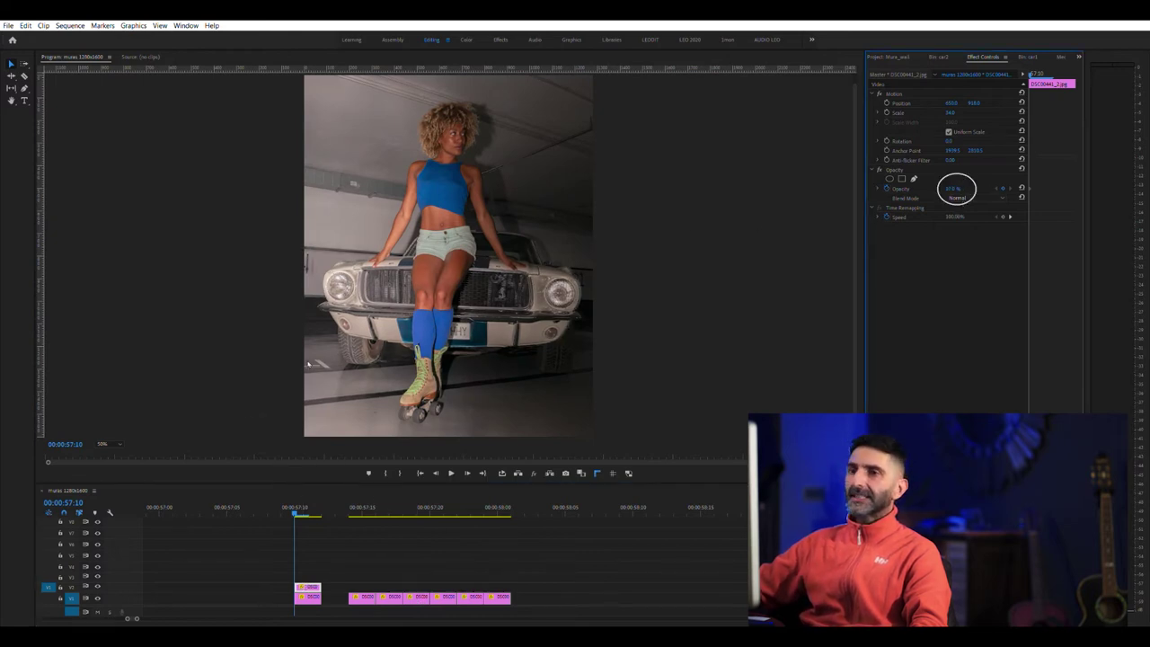
{"action": "left_click", "coordinate": [119, 446]}
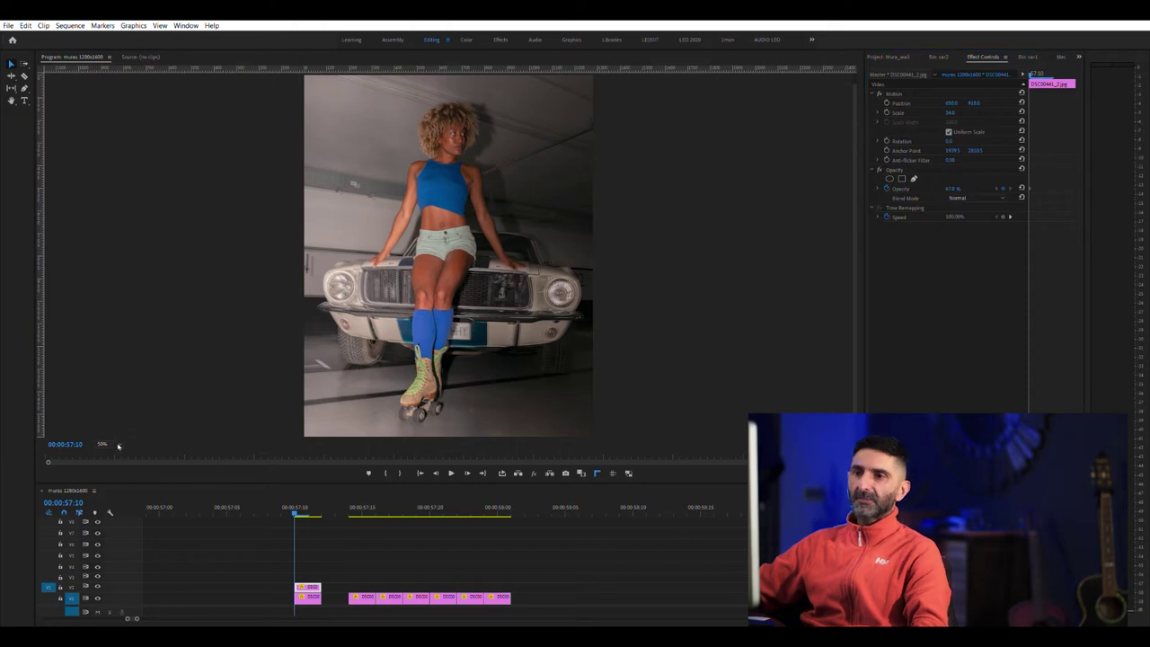
{"action": "left_click", "coordinate": [118, 498]}
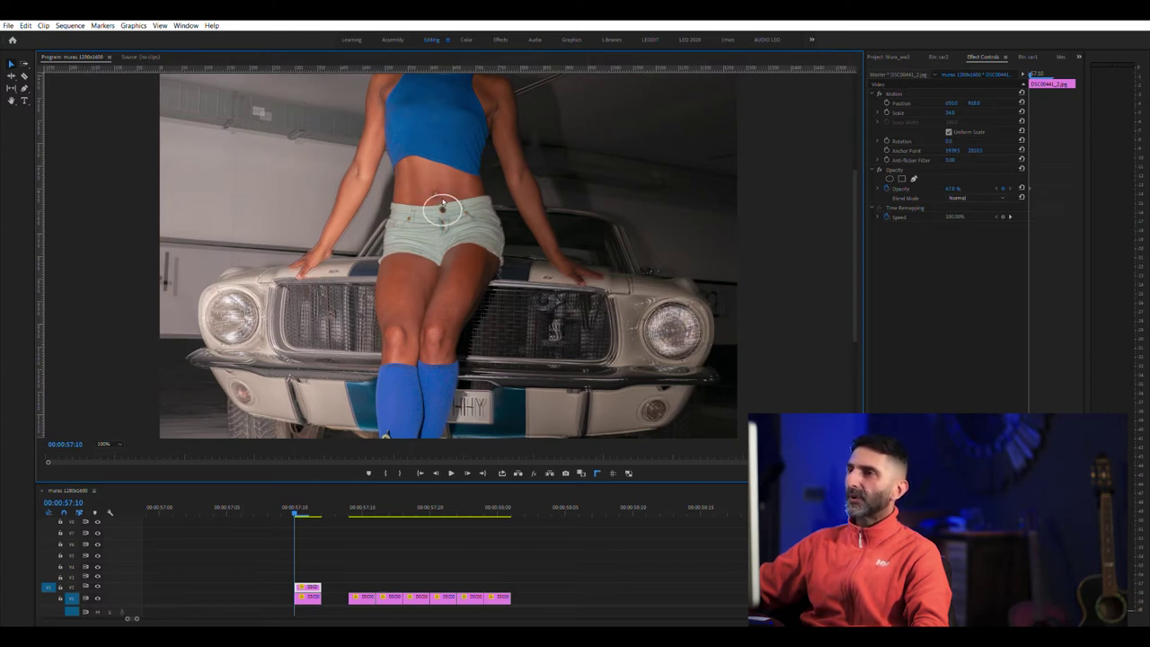
{"action": "left_click", "coordinate": [909, 92]}
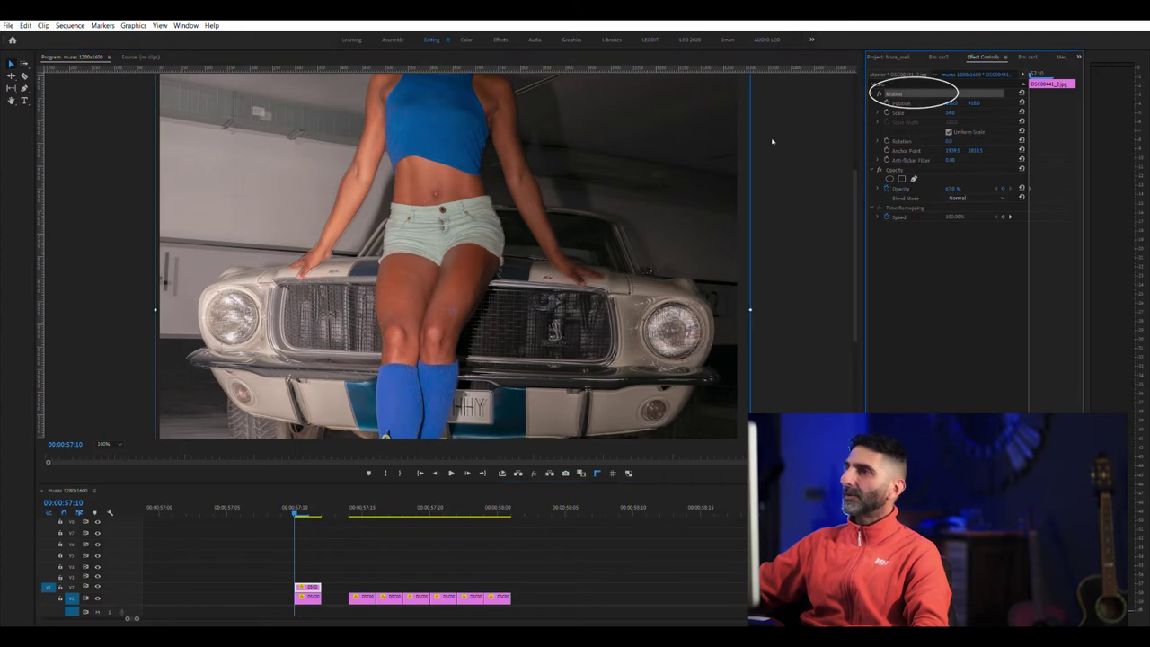
{"action": "mouse_move", "coordinate": [497, 252]}
{"action": "left_mouse_down"}
{"action": "mouse_move", "coordinate": [495, 272]}
{"action": "mouse_move", "coordinate": [538, 214]}
{"action": "mouse_move", "coordinate": [500, 246]}
{"action": "left_mouse_up"}
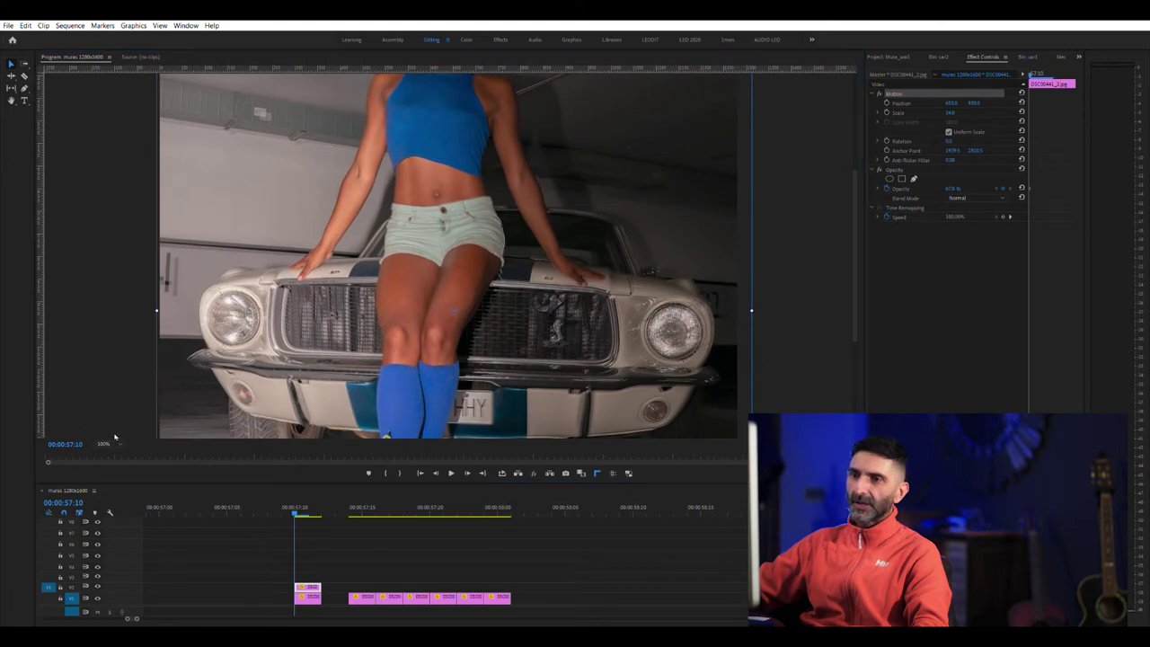
{"action": "left_click", "coordinate": [115, 512]}
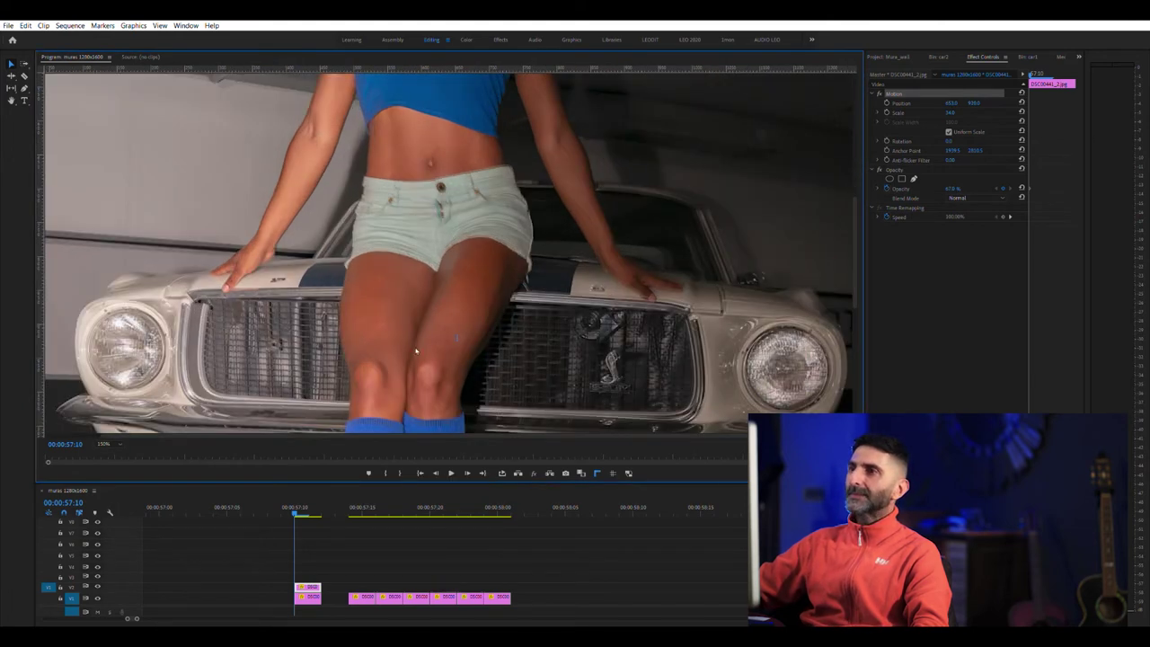
{"action": "mouse_move", "coordinate": [629, 231]}
{"action": "left_mouse_down"}
{"action": "mouse_move", "coordinate": [603, 238]}
{"action": "mouse_move", "coordinate": [630, 228]}
{"action": "left_mouse_up"}
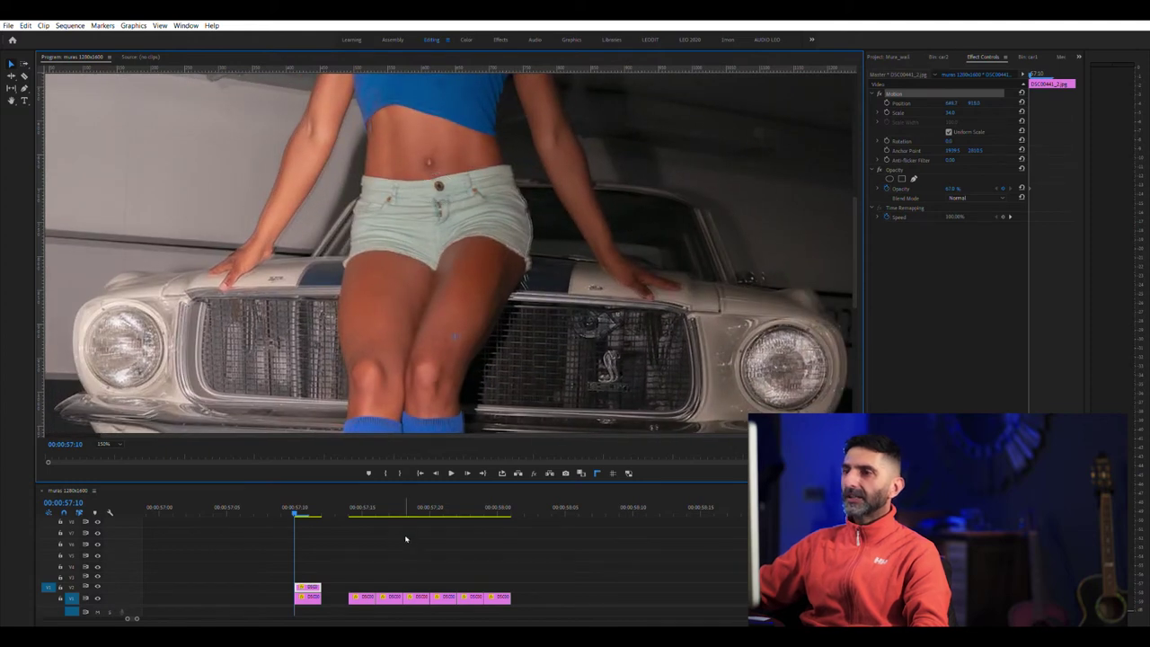
Restore the second photo's opacity to 100%
{"action": "left_click", "coordinate": [952, 187]}
{"action": "left_click", "coordinate": [956, 186]}
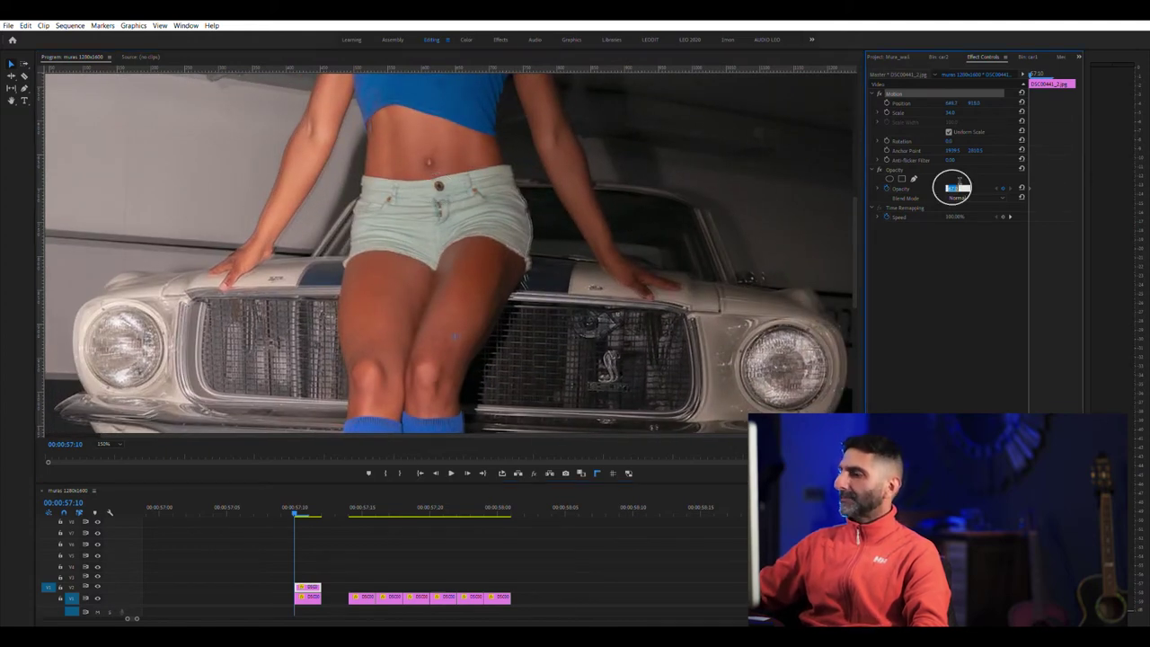
{"action": "type", "text": "100"}
{"action": "key", "text": "Return"}
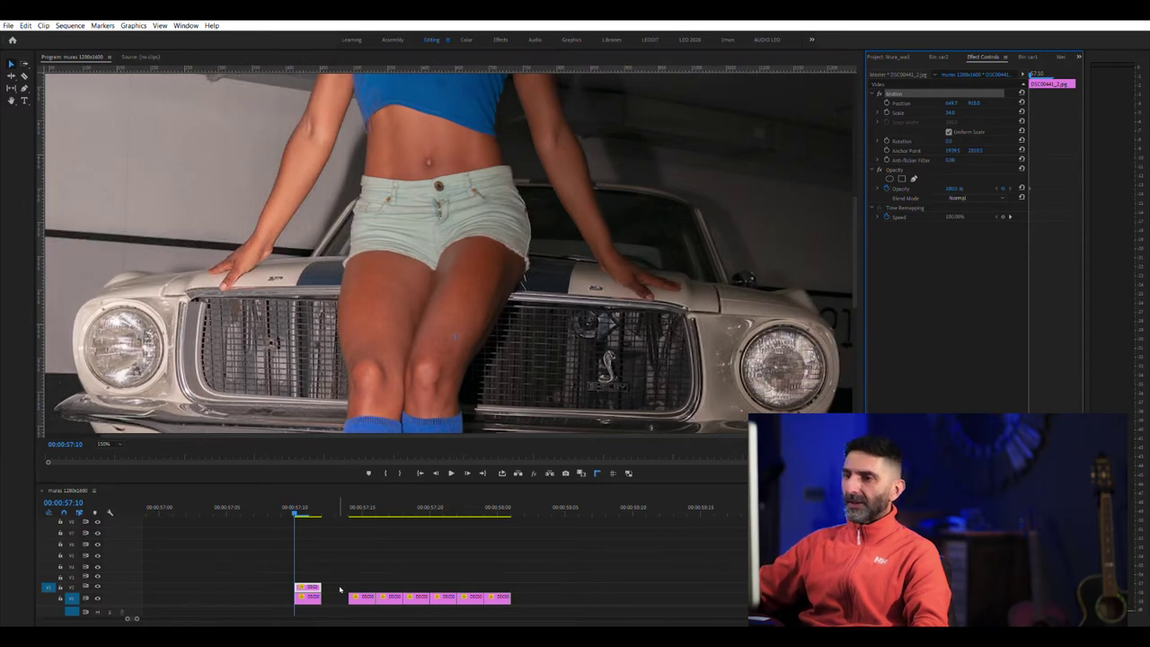
Stack DSC00441_3.jpg on track V3 and align its shorts button with the photo below at reduced opacity, restoring opacity to 100%
{"action": "left_click_drag", "start_coordinate": [362, 597], "coordinate": [310, 575]}
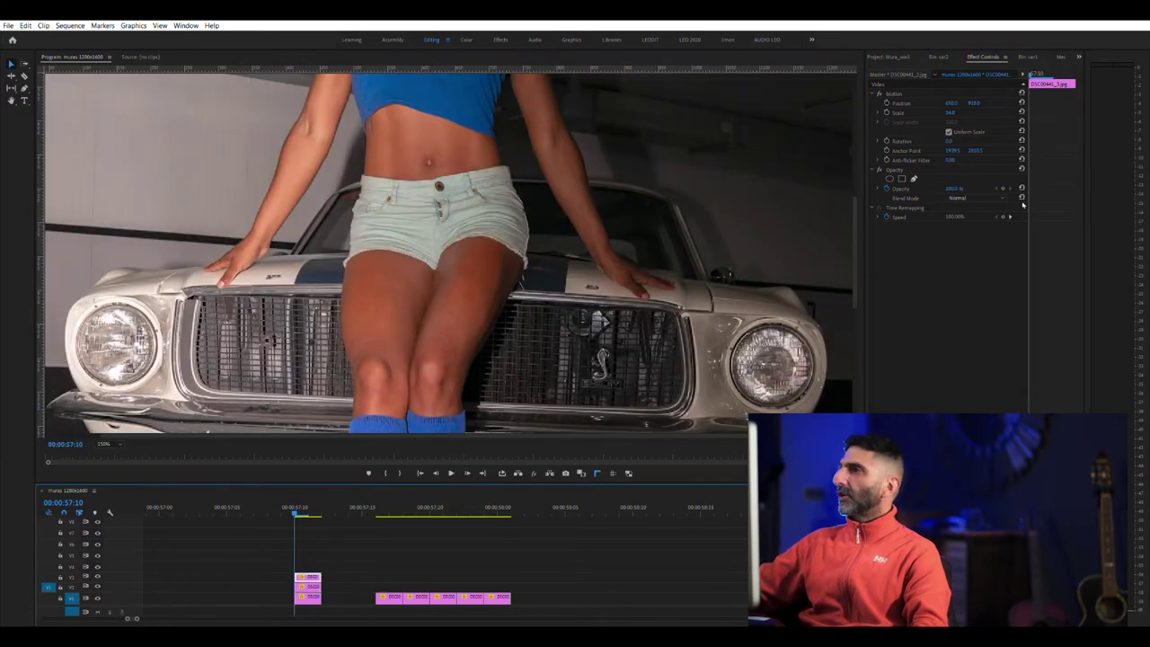
{"action": "left_click_drag", "start_coordinate": [954, 188], "coordinate": [937, 188]}
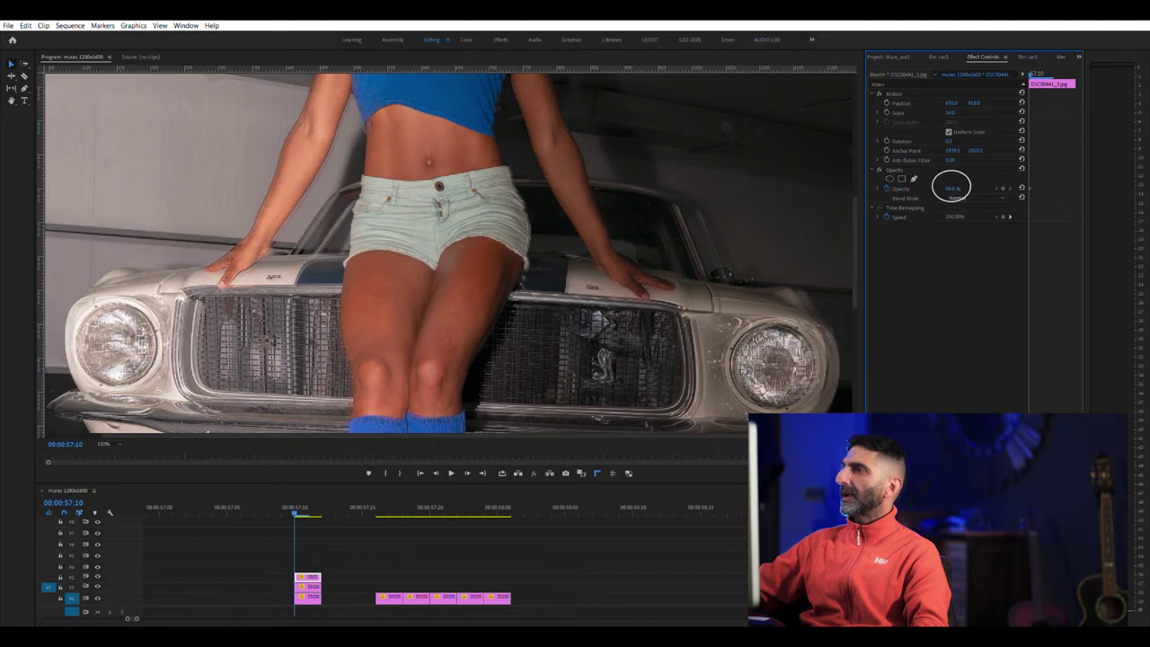
{"action": "left_click", "coordinate": [912, 91]}
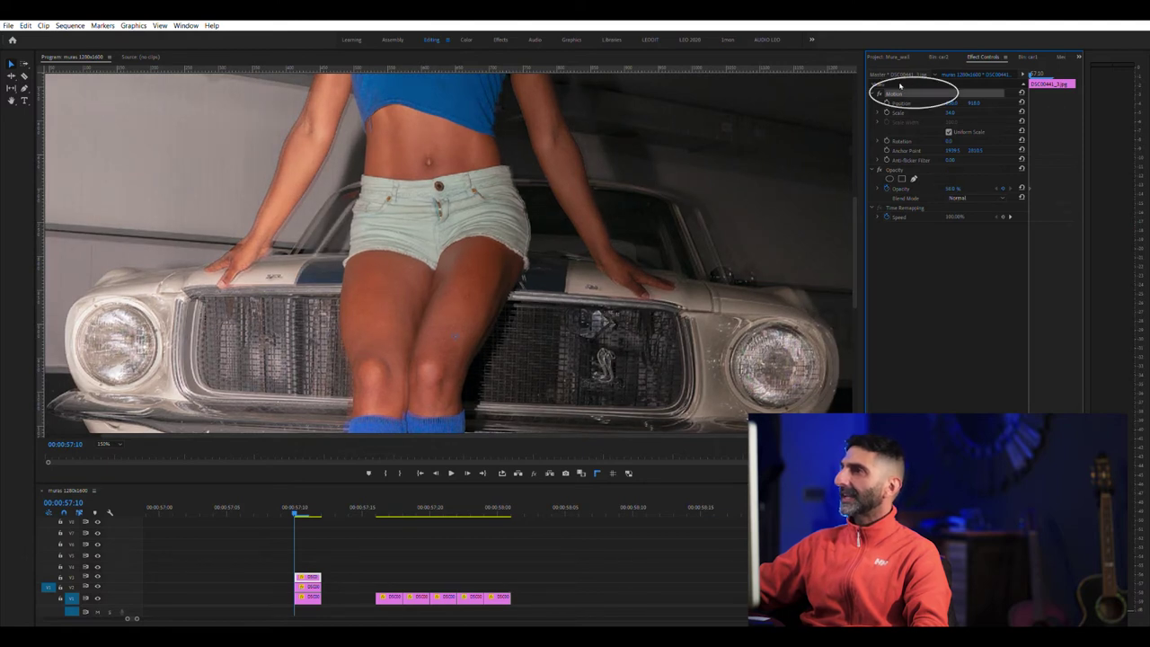
{"action": "mouse_move", "coordinate": [448, 217]}
{"action": "left_mouse_down"}
{"action": "mouse_move", "coordinate": [458, 221]}
{"action": "mouse_move", "coordinate": [447, 218]}
{"action": "left_mouse_up"}
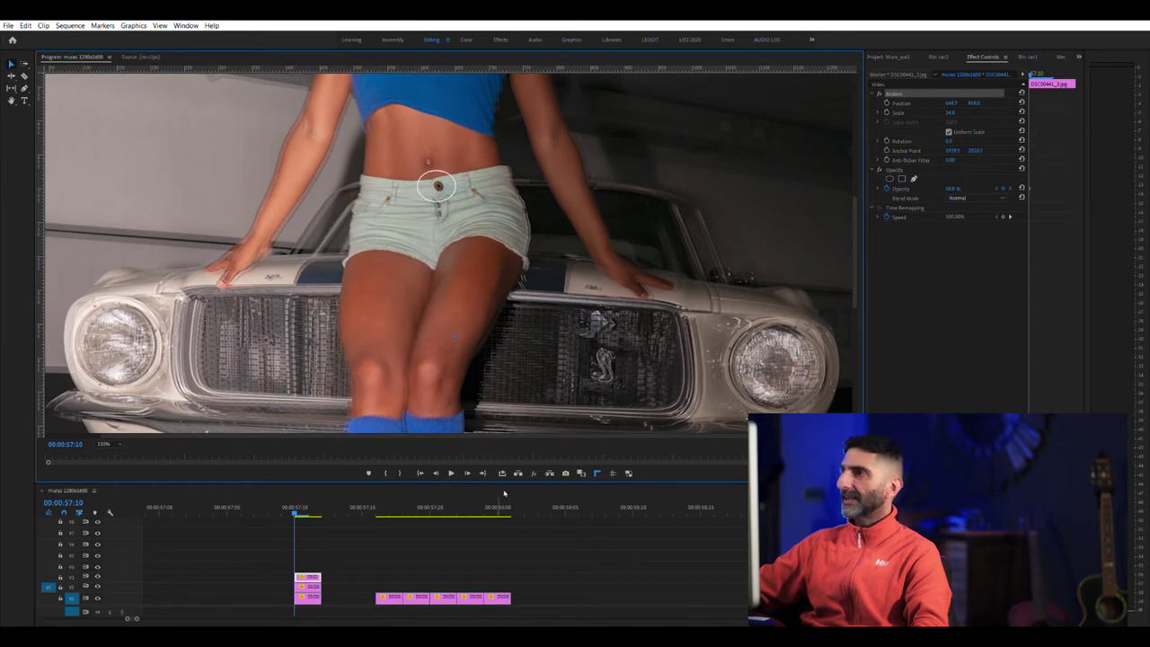
{"action": "left_click_drag", "start_coordinate": [953, 188], "coordinate": [994, 187]}
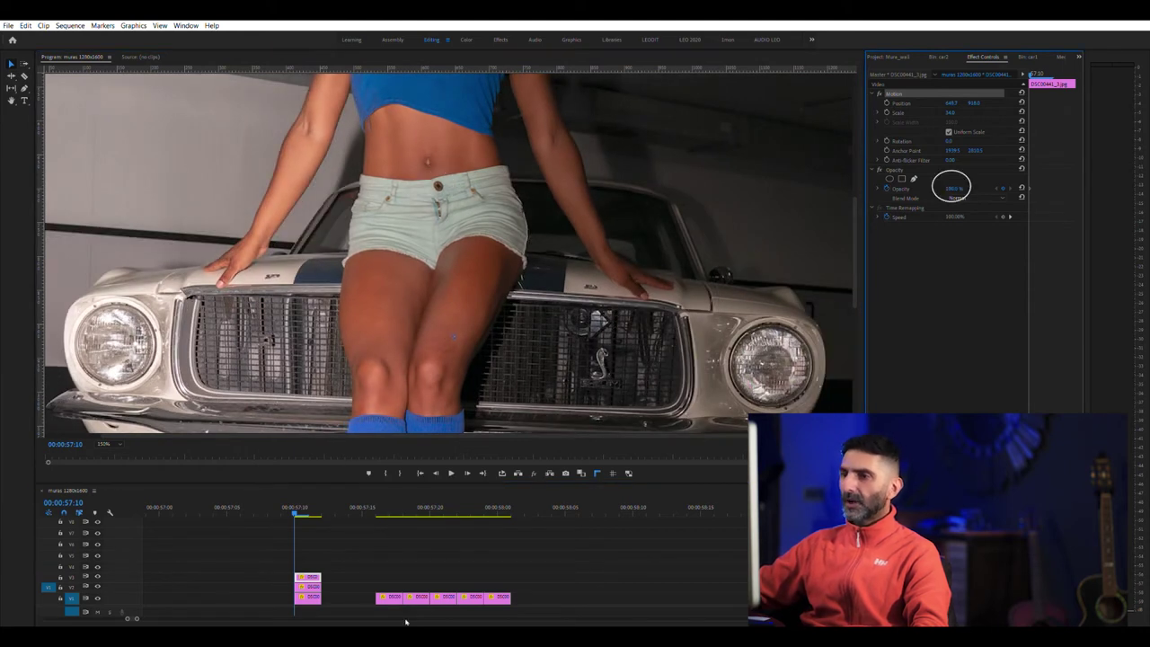
Stack DSC00441_4.jpg on track V4 and align its shorts button with the photo below at reduced opacity, bringing opacity back up
{"action": "left_click_drag", "start_coordinate": [392, 595], "coordinate": [313, 566]}
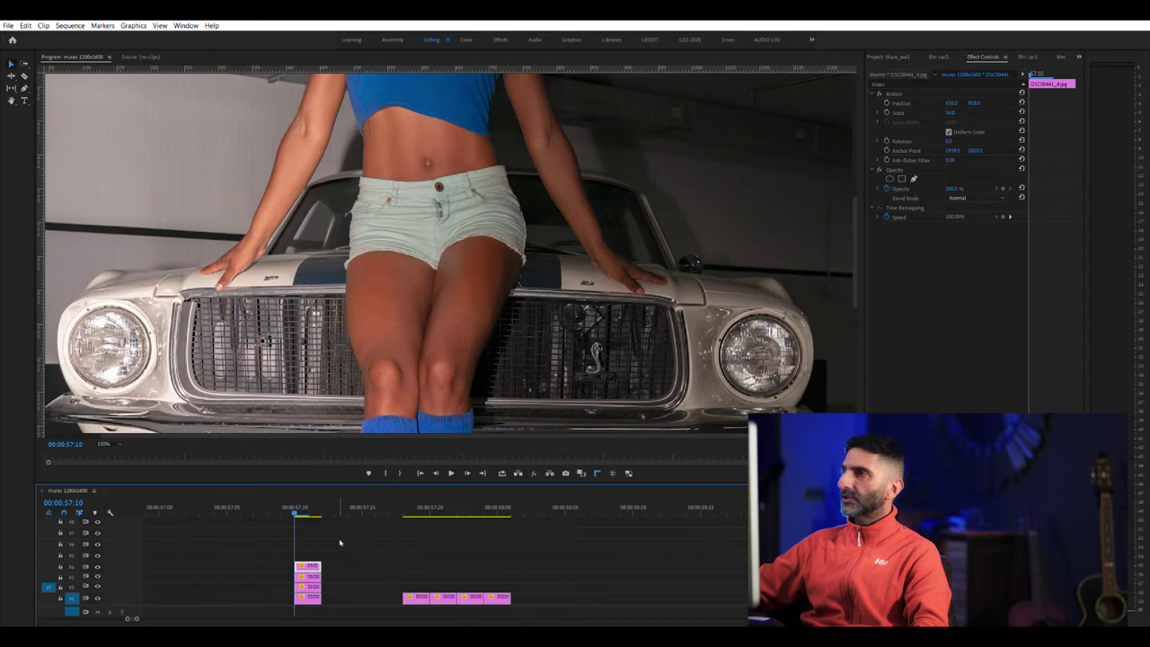
{"action": "left_click_drag", "start_coordinate": [958, 188], "coordinate": [928, 188]}
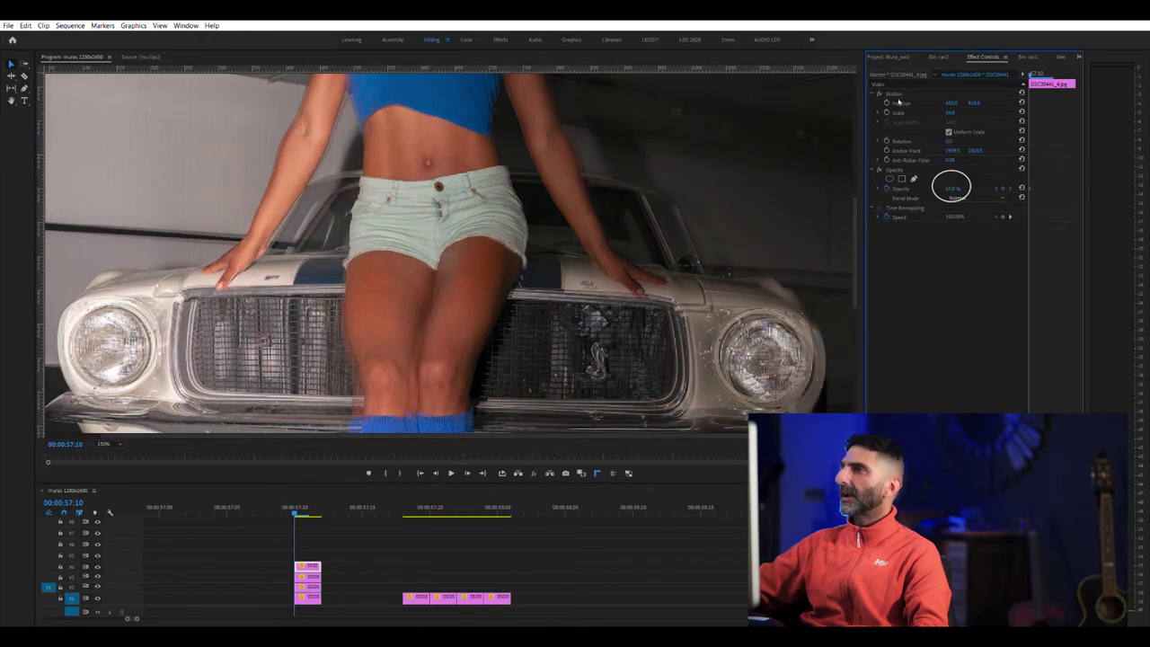
{"action": "left_click", "coordinate": [898, 92]}
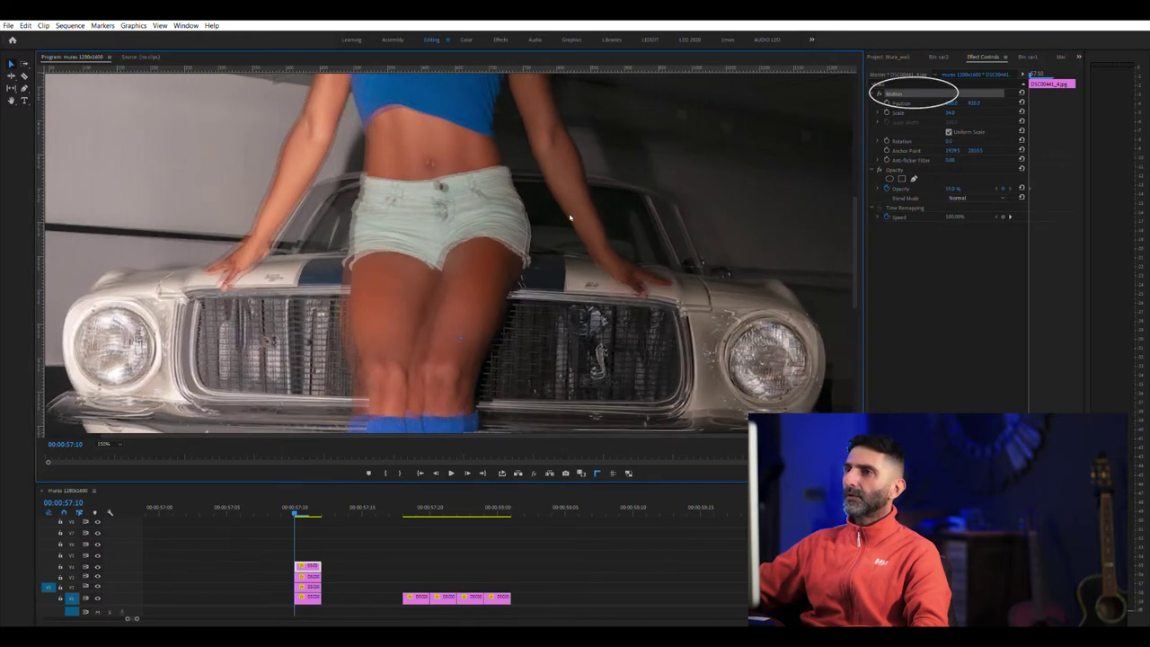
{"action": "left_click", "coordinate": [438, 186]}
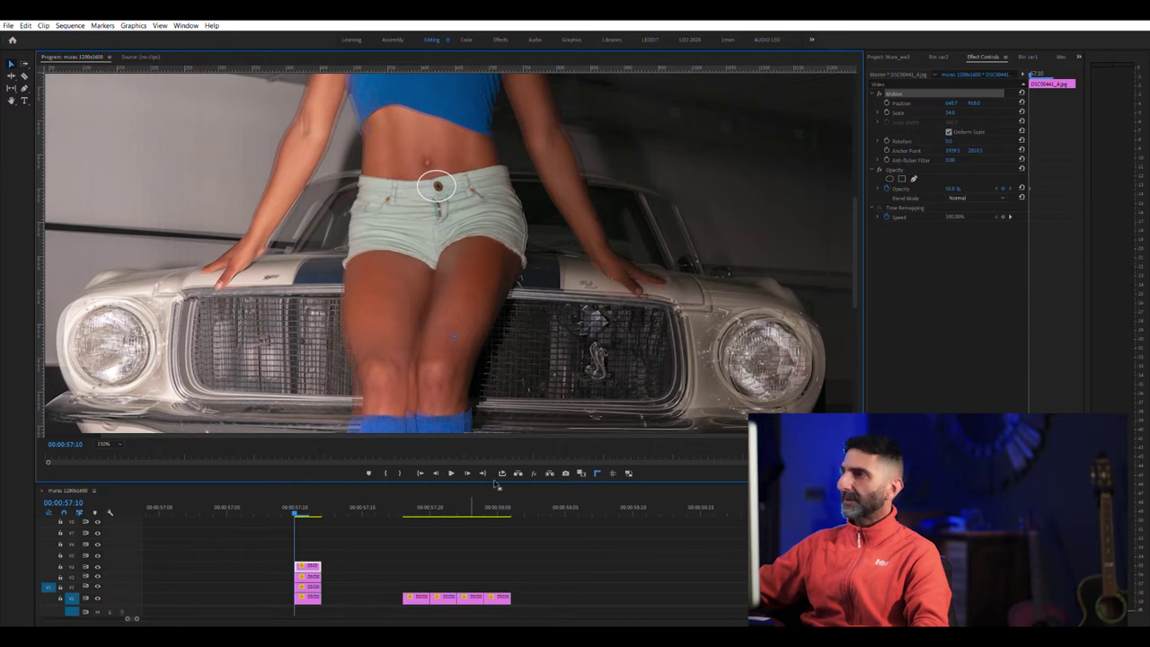
{"action": "left_click_drag", "start_coordinate": [955, 188], "coordinate": [984, 188]}
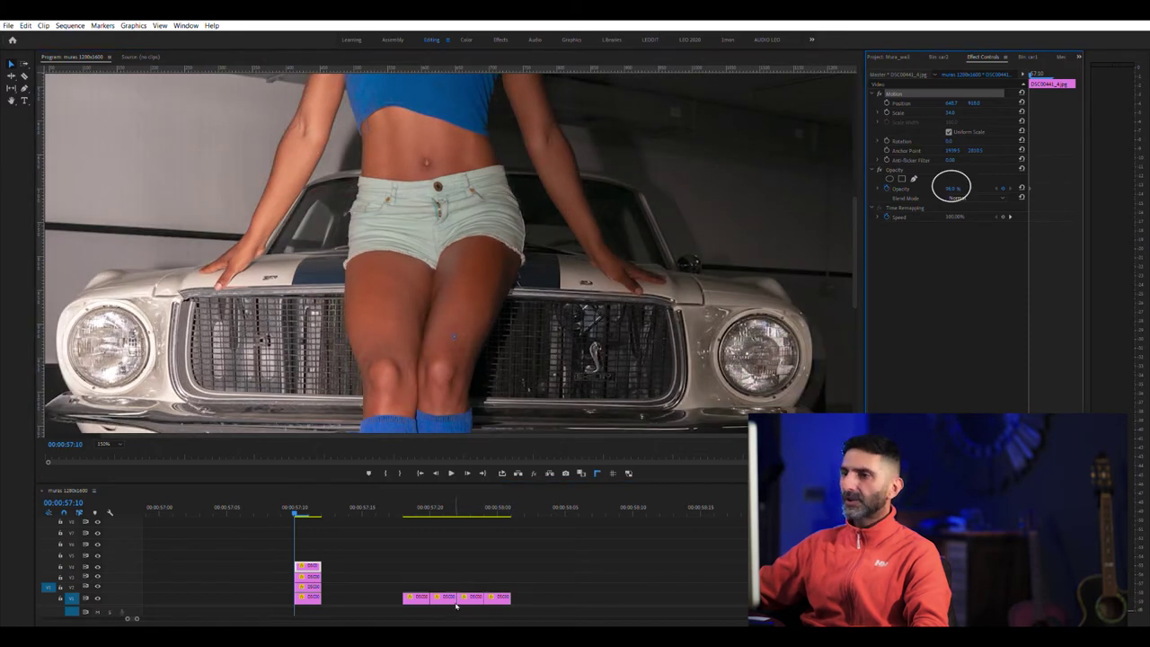
Stack DSC00441_5.jpg on track V5 and align its shorts button with the photo below at reduced opacity, bringing opacity back up
{"action": "left_click_drag", "start_coordinate": [420, 593], "coordinate": [315, 555]}
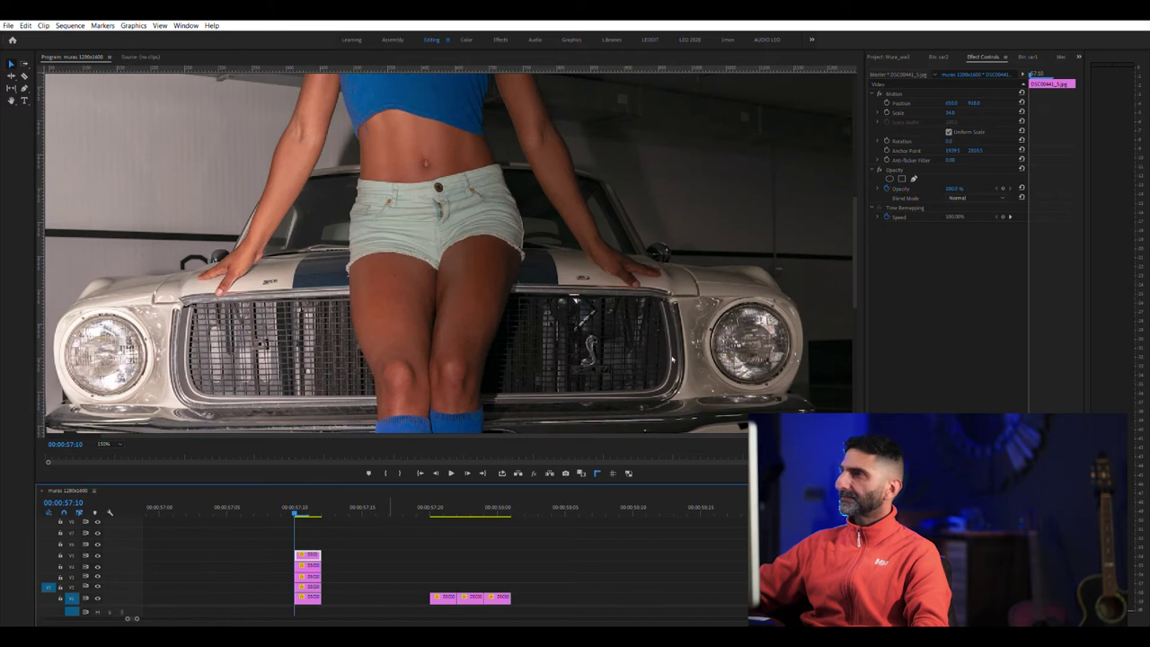
{"action": "left_click_drag", "start_coordinate": [958, 187], "coordinate": [937, 187]}
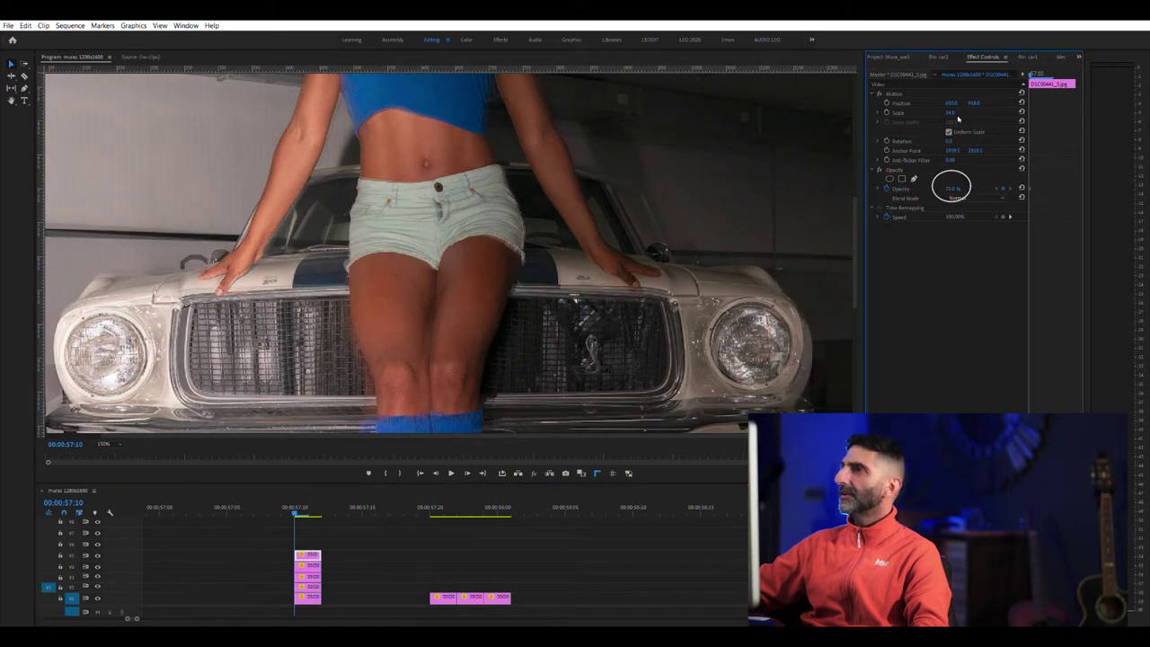
{"action": "left_click", "coordinate": [898, 93]}
{"action": "left_click_drag", "start_coordinate": [528, 226], "coordinate": [520, 227]}
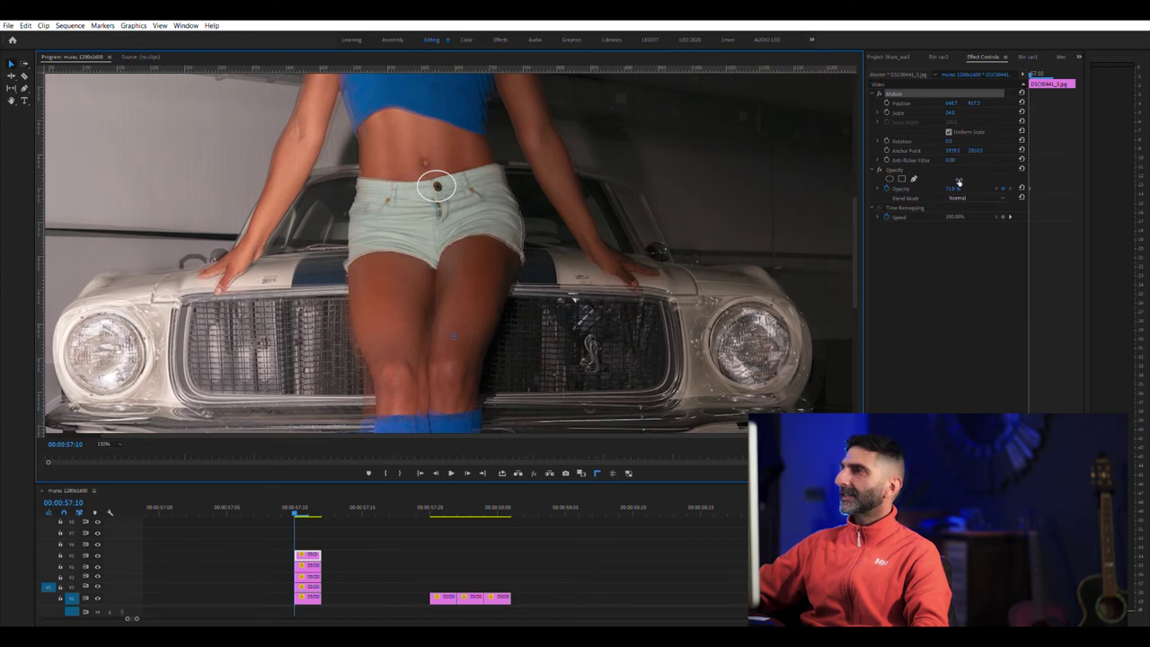
{"action": "left_click_drag", "start_coordinate": [954, 187], "coordinate": [983, 187]}
{"action": "left_click", "coordinate": [455, 557]}
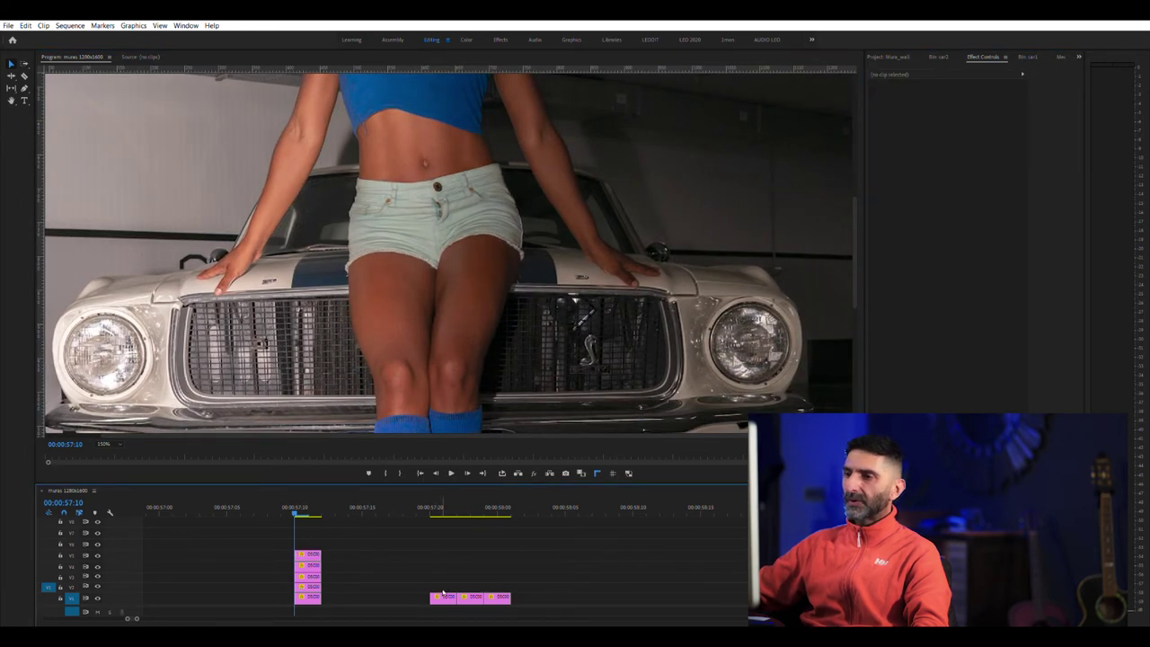
Stack DSC00441_6.jpg on track V6 and align its shorts button with the photo below at reduced opacity, bringing opacity back up
{"action": "left_click_drag", "start_coordinate": [443, 597], "coordinate": [308, 542]}
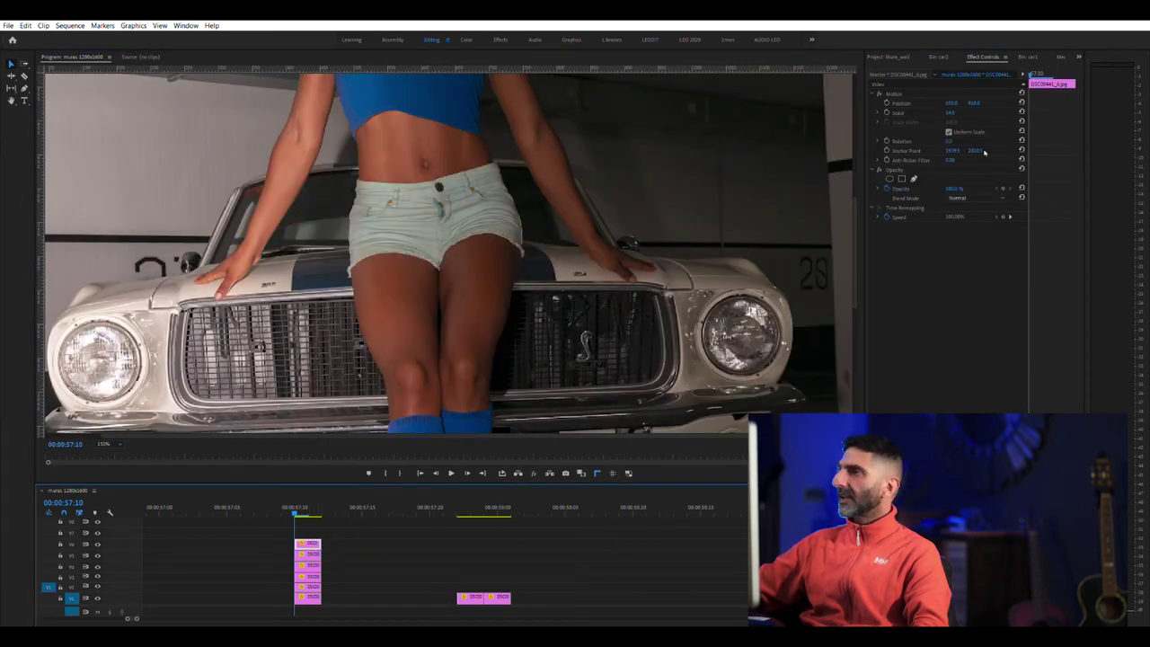
{"action": "left_click_drag", "start_coordinate": [963, 181], "coordinate": [898, 183]}
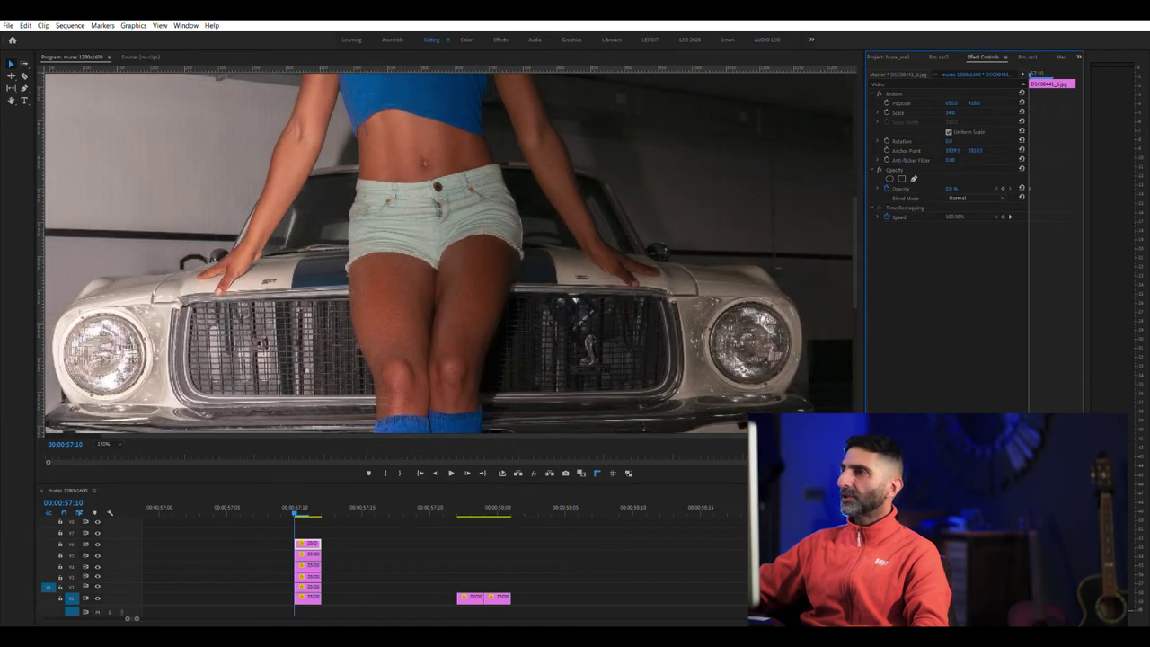
{"action": "left_click", "coordinate": [897, 93]}
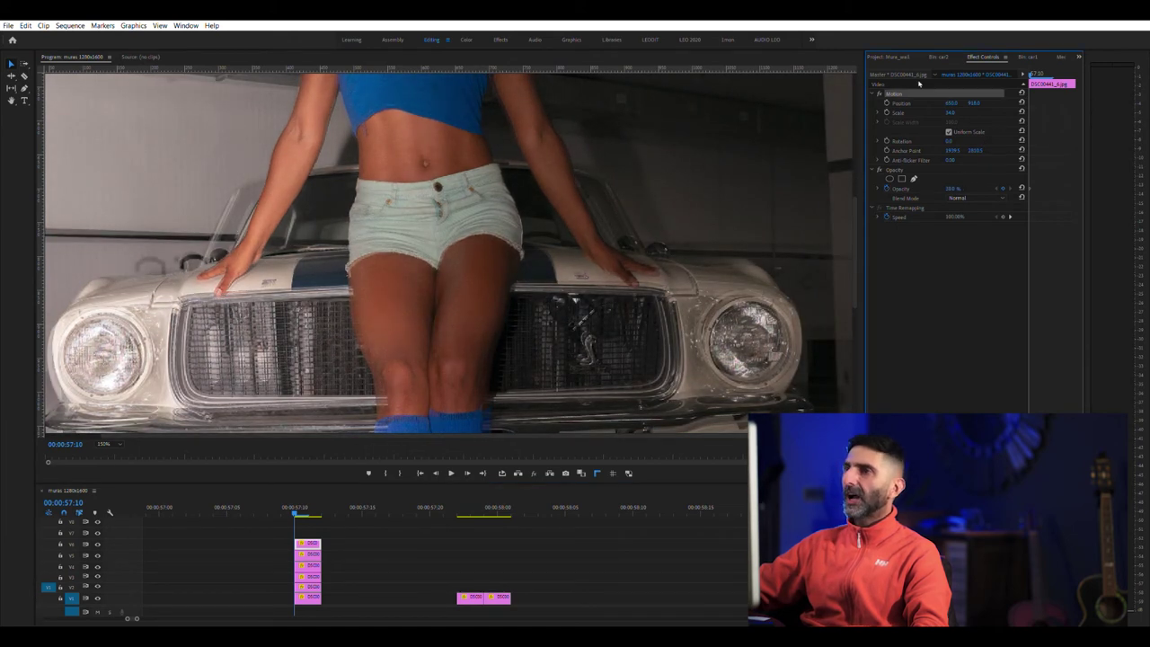
{"action": "mouse_move", "coordinate": [493, 219]}
{"action": "left_mouse_down"}
{"action": "mouse_move", "coordinate": [536, 243]}
{"action": "mouse_move", "coordinate": [479, 208]}
{"action": "left_mouse_up"}
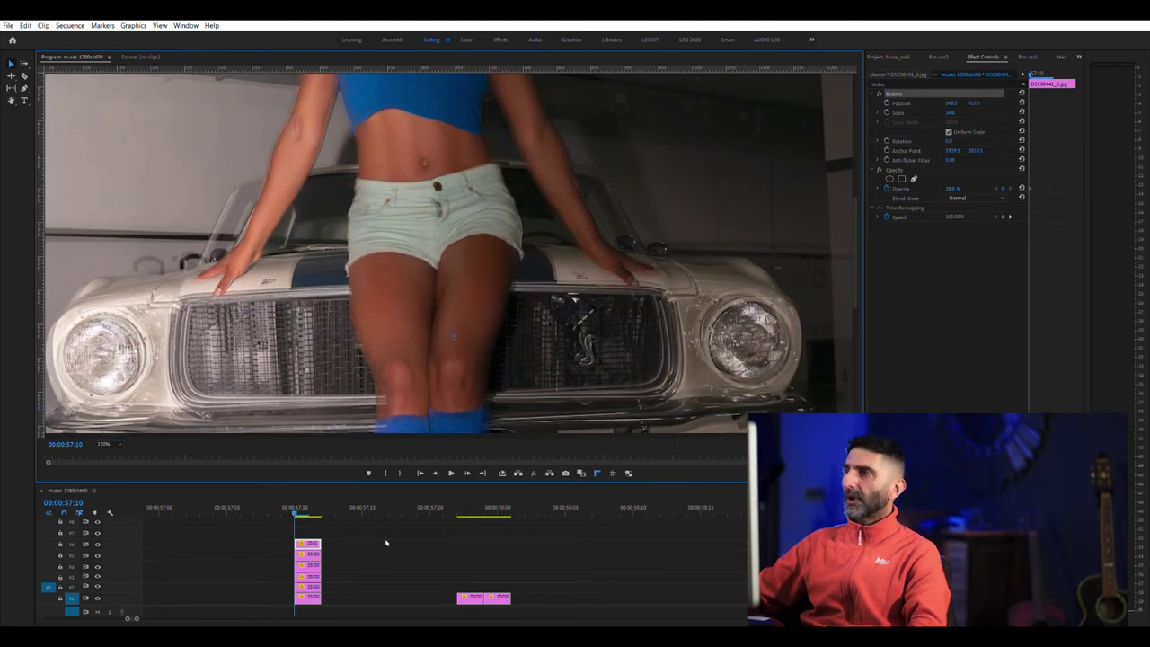
{"action": "left_click_drag", "start_coordinate": [953, 189], "coordinate": [987, 188]}
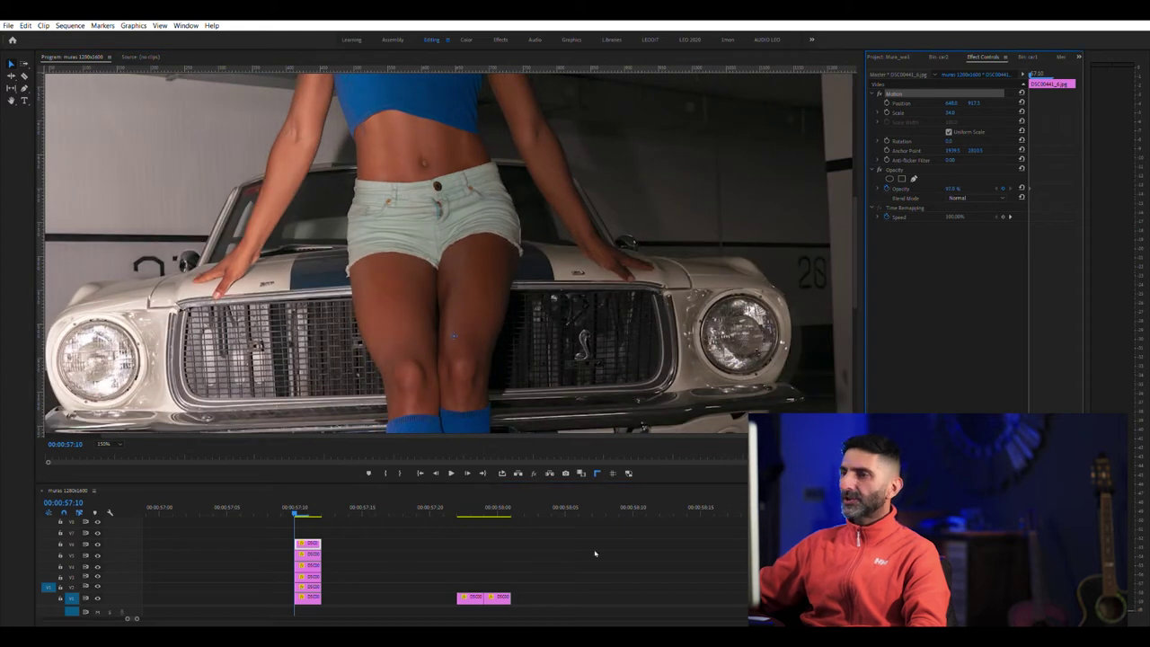
Stack DSC00441_7.jpg on track V7 and align its shorts button with the photo below at reduced opacity, restoring opacity to 100%
{"action": "left_click_drag", "start_coordinate": [472, 600], "coordinate": [310, 531]}
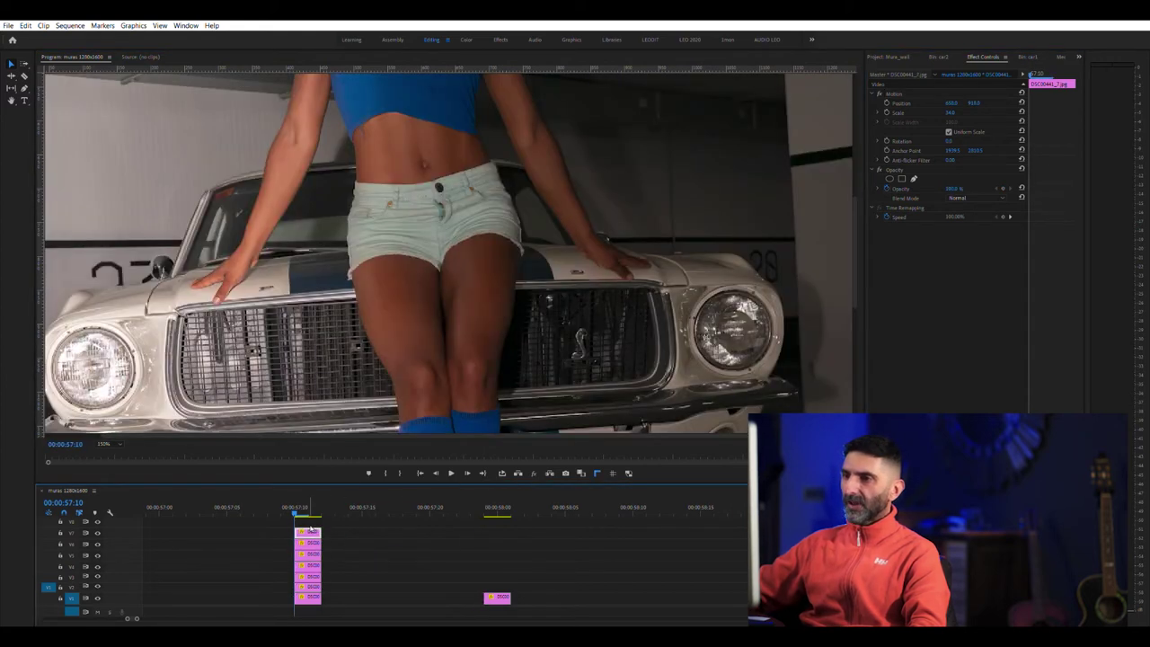
{"action": "left_click_drag", "start_coordinate": [954, 188], "coordinate": [925, 189]}
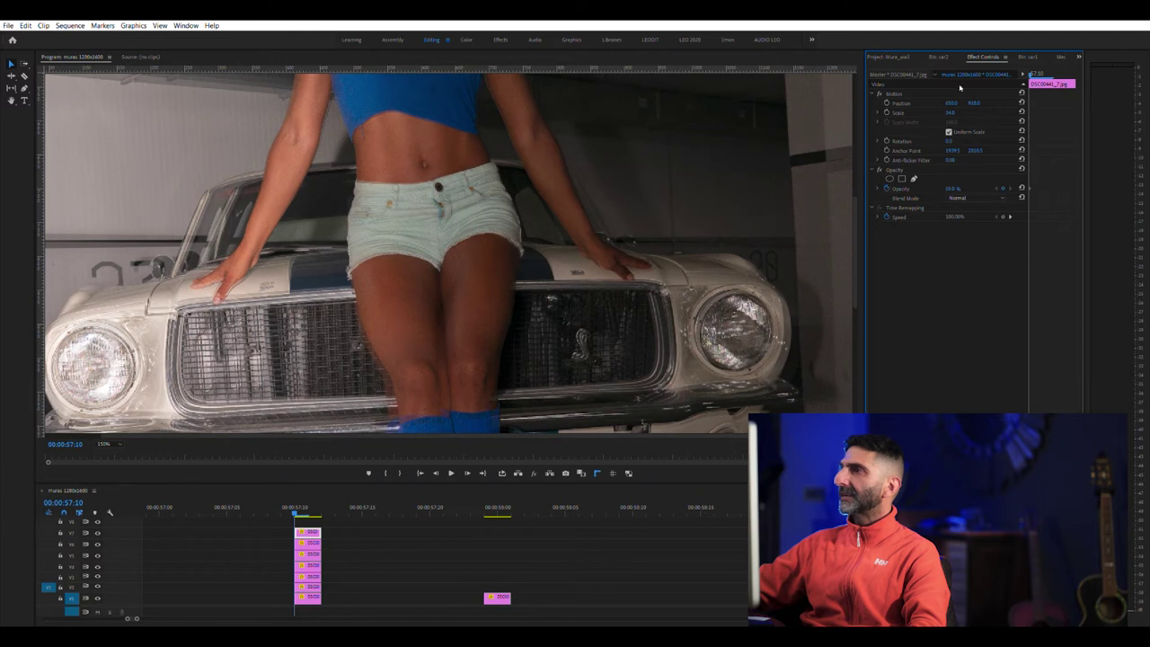
{"action": "left_click", "coordinate": [927, 93]}
{"action": "left_click_drag", "start_coordinate": [546, 224], "coordinate": [543, 221]}
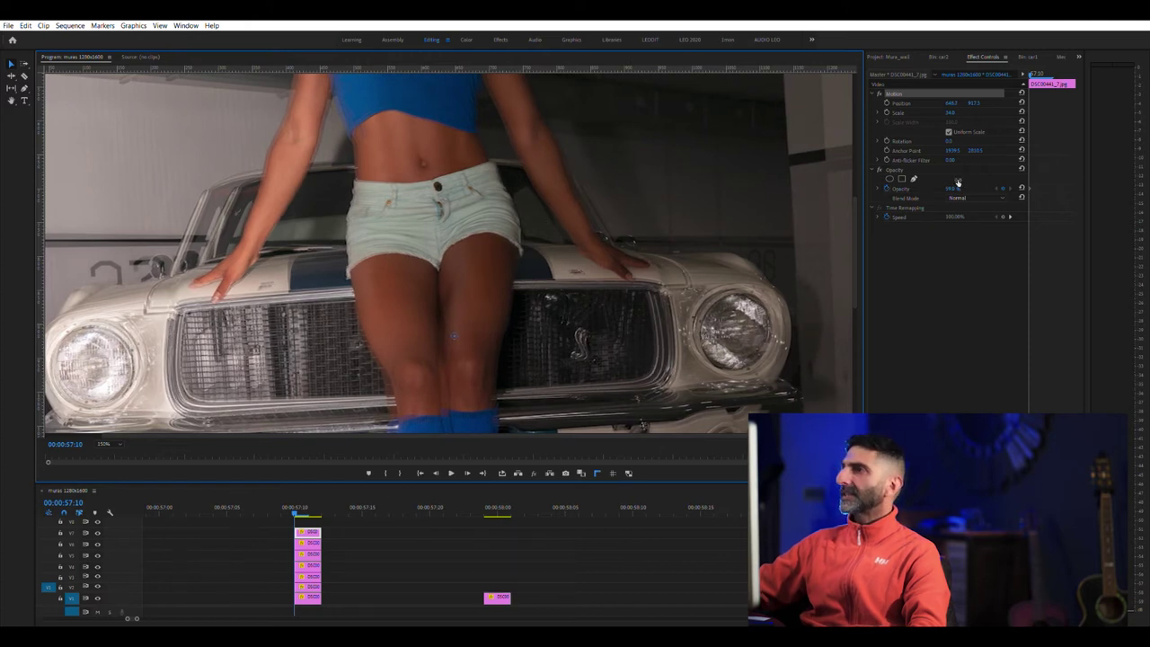
{"action": "left_click_drag", "start_coordinate": [957, 182], "coordinate": [1006, 183]}
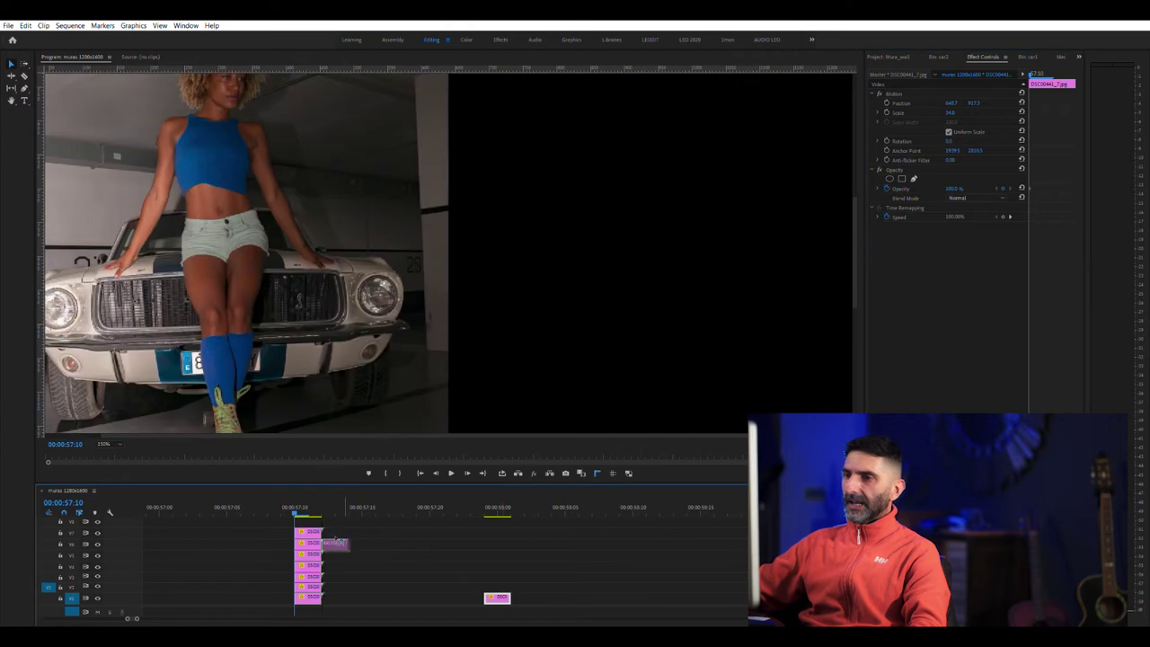
Stack DSC00441_8.jpg on track V8 and align its shorts button with the photo below at reduced opacity, restoring opacity to 100%
{"action": "left_click_drag", "start_coordinate": [335, 542], "coordinate": [311, 520]}
{"action": "left_click_drag", "start_coordinate": [952, 188], "coordinate": [934, 189]}
{"action": "left_click", "coordinate": [924, 92]}
{"action": "mouse_move", "coordinate": [454, 252]}
{"action": "left_mouse_down"}
{"action": "mouse_move", "coordinate": [476, 257]}
{"action": "mouse_move", "coordinate": [454, 252]}
{"action": "left_mouse_up"}
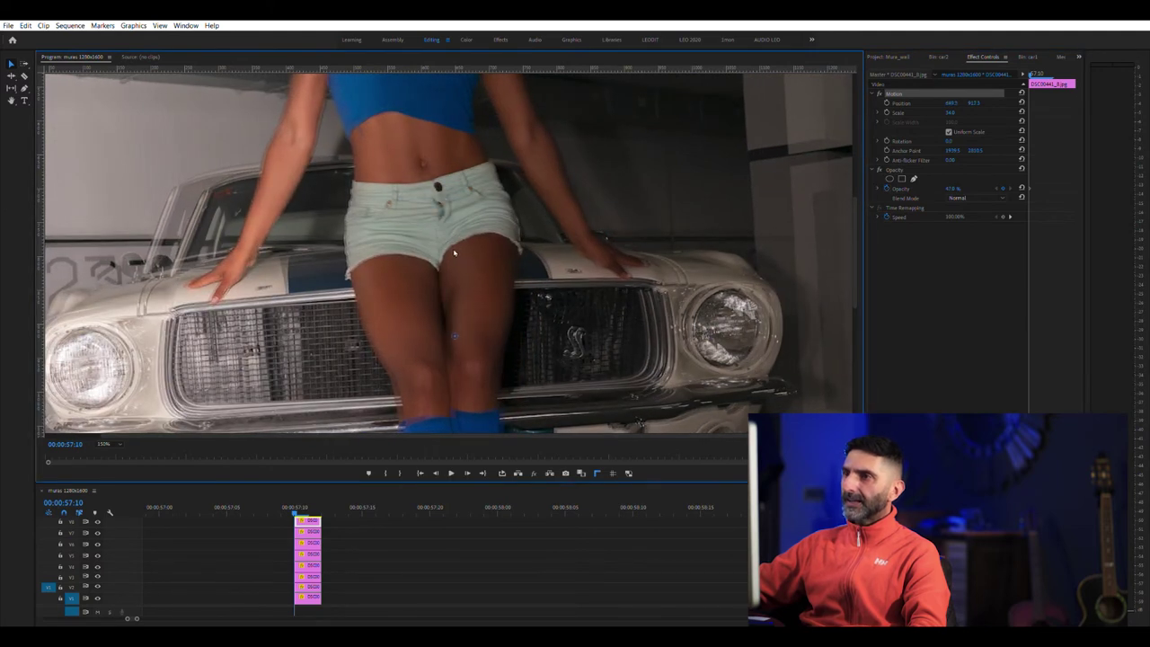
{"action": "left_click", "coordinate": [359, 527]}
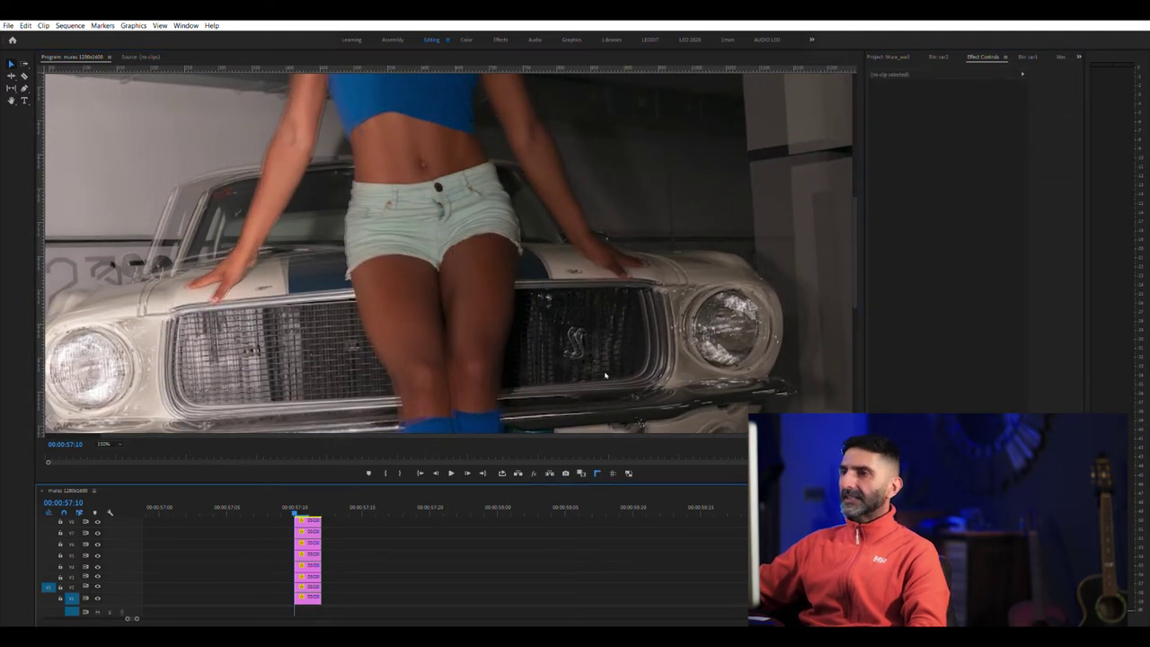
{"action": "left_click", "coordinate": [316, 520]}
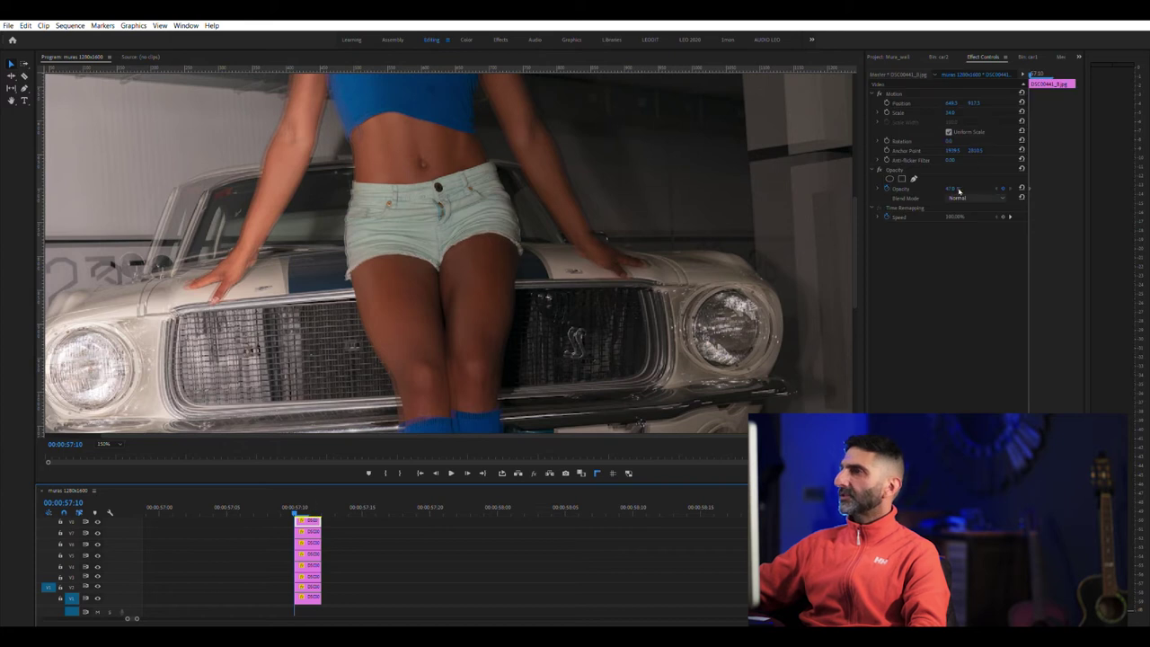
{"action": "left_click_drag", "start_coordinate": [953, 188], "coordinate": [1002, 188]}
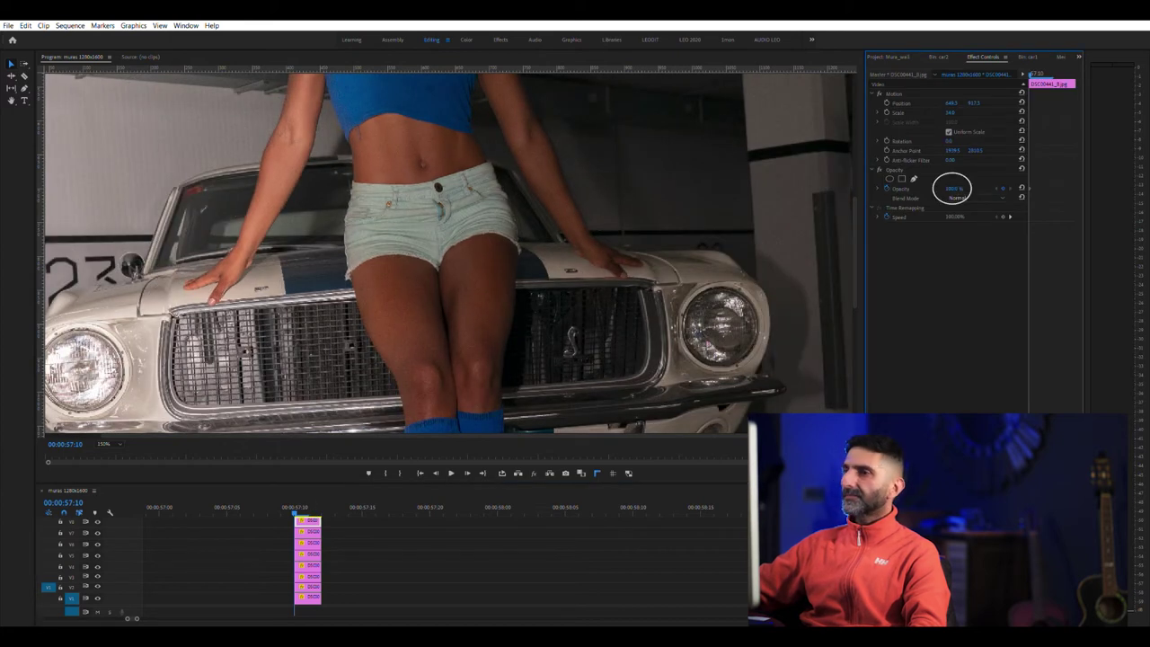
Move the stacked photos from the upper tracks back onto track V1, end to end in numerical order
{"action": "left_click_drag", "start_coordinate": [310, 590], "coordinate": [365, 597]}
{"action": "left_click_drag", "start_coordinate": [308, 566], "coordinate": [422, 598]}
{"action": "left_click_drag", "start_coordinate": [310, 543], "coordinate": [445, 597]}
{"action": "left_click_drag", "start_coordinate": [308, 532], "coordinate": [469, 597]}
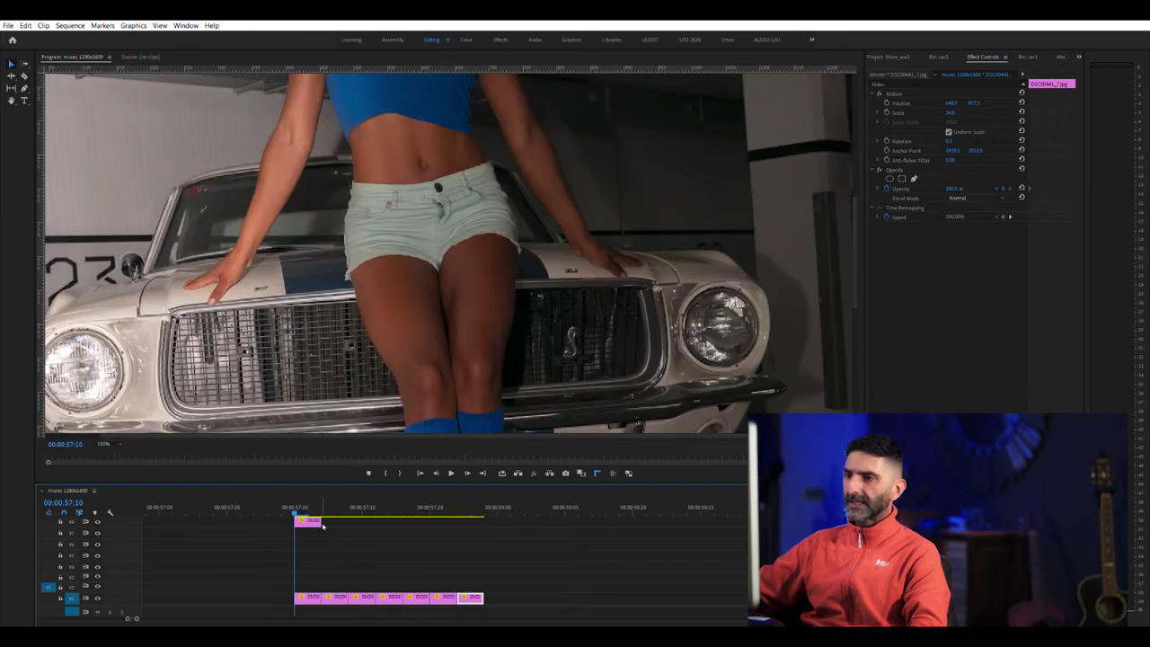
{"action": "left_click_drag", "start_coordinate": [307, 521], "coordinate": [485, 600]}
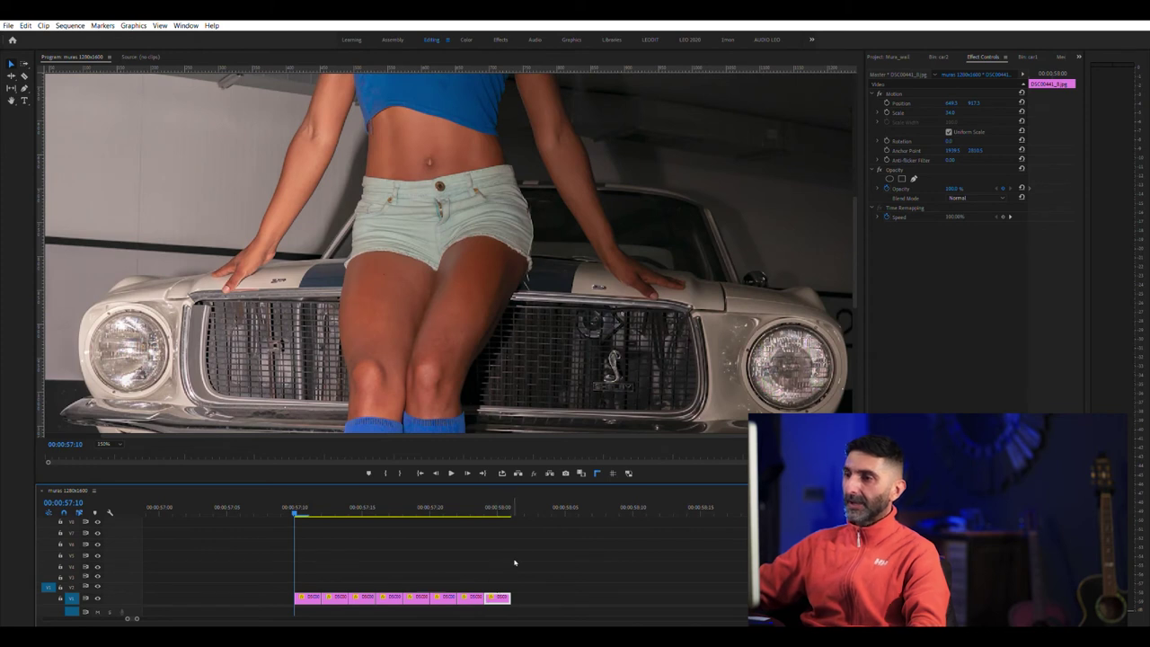
Append copies of the photos to the end of the sequence in reverse order, from DSC00441_7.jpg back to the first photo
{"action": "left_click", "coordinate": [472, 598]}
{"action": "left_click_drag", "start_coordinate": [522, 584], "coordinate": [529, 590]}
{"action": "left_click_drag", "start_coordinate": [446, 597], "coordinate": [552, 596]}
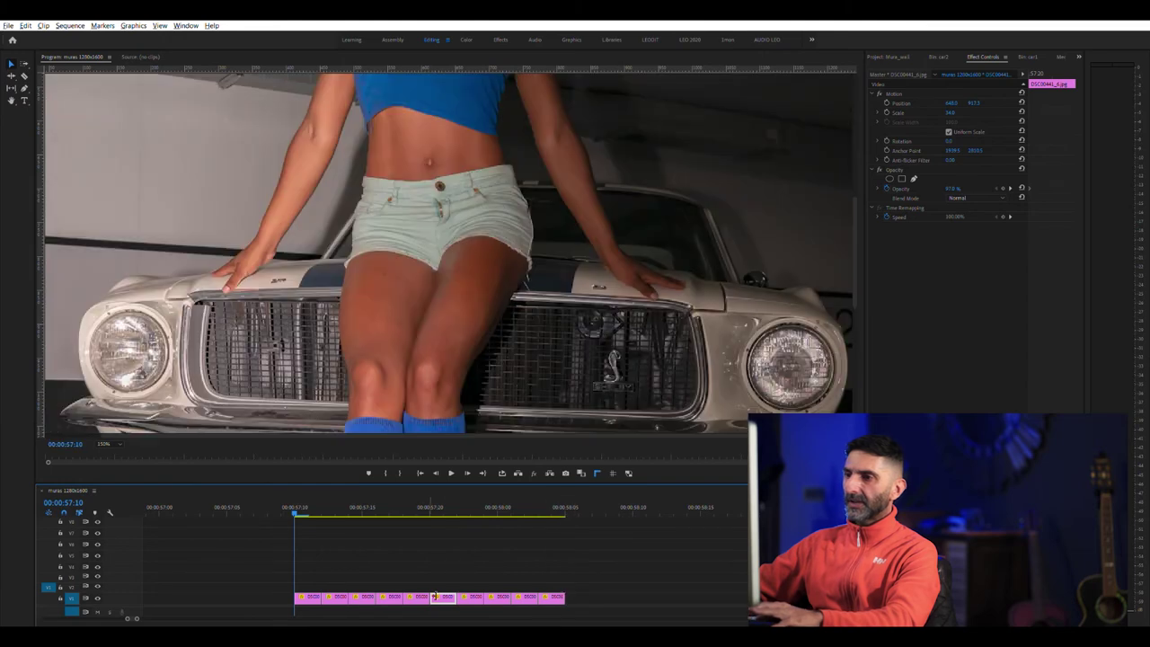
{"action": "left_click", "coordinate": [416, 597]}
{"action": "left_click_drag", "start_coordinate": [416, 598], "coordinate": [576, 596]}
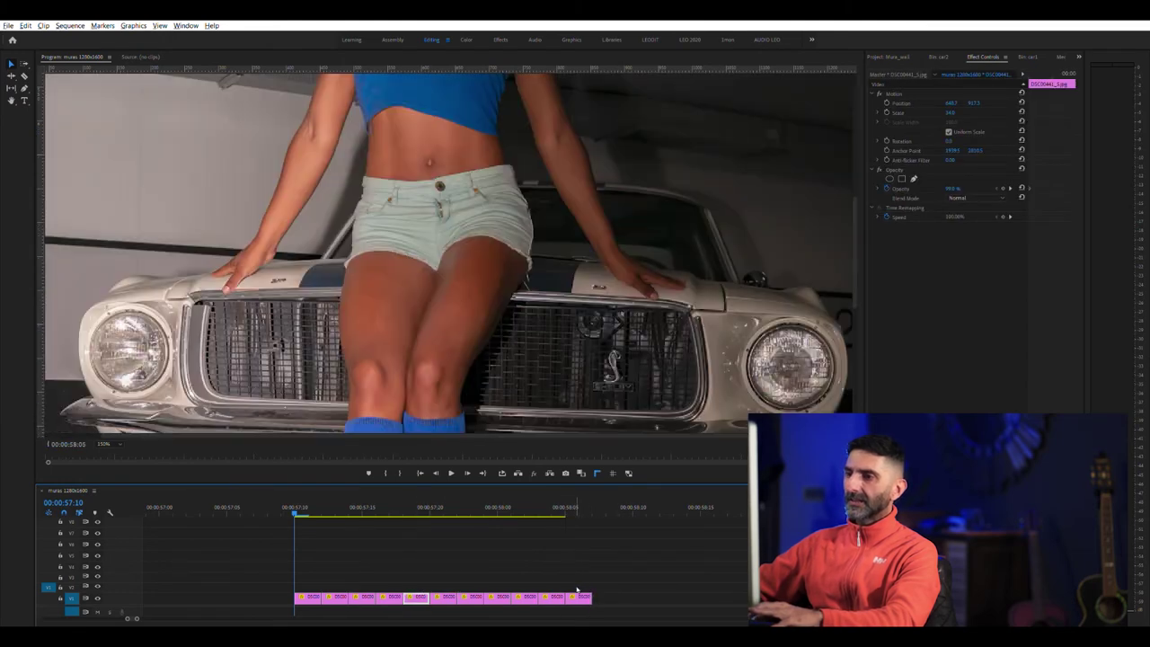
{"action": "left_click", "coordinate": [389, 598]}
{"action": "left_click_drag", "start_coordinate": [389, 597], "coordinate": [607, 596]}
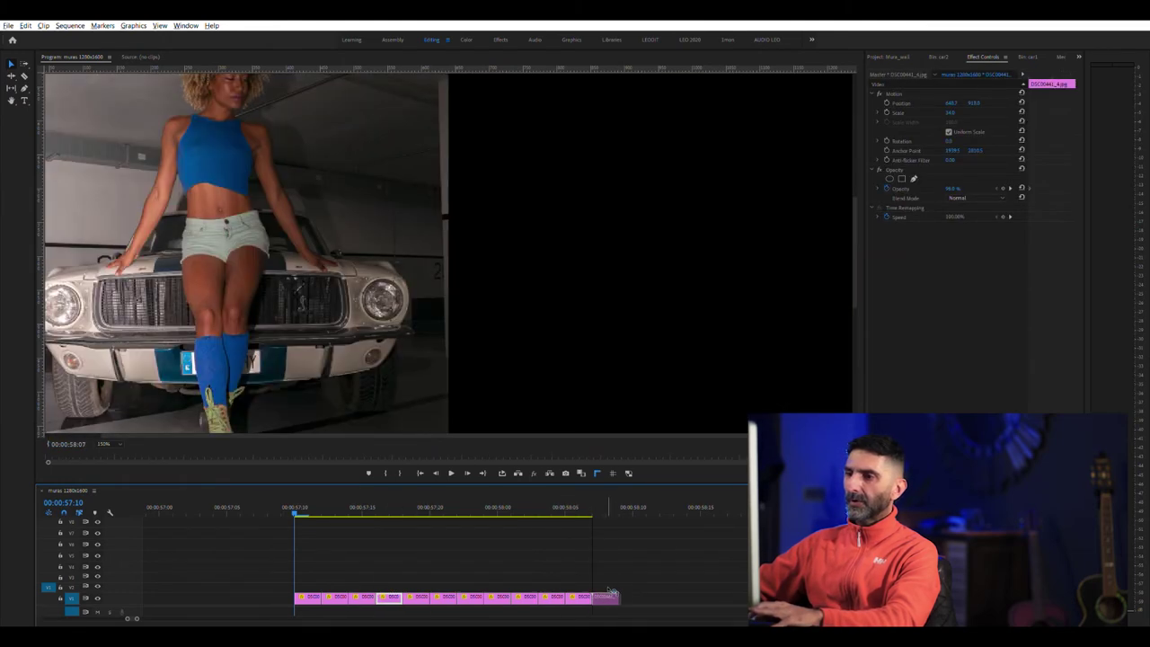
{"action": "left_click", "coordinate": [362, 597]}
{"action": "left_click_drag", "start_coordinate": [362, 597], "coordinate": [665, 593]}
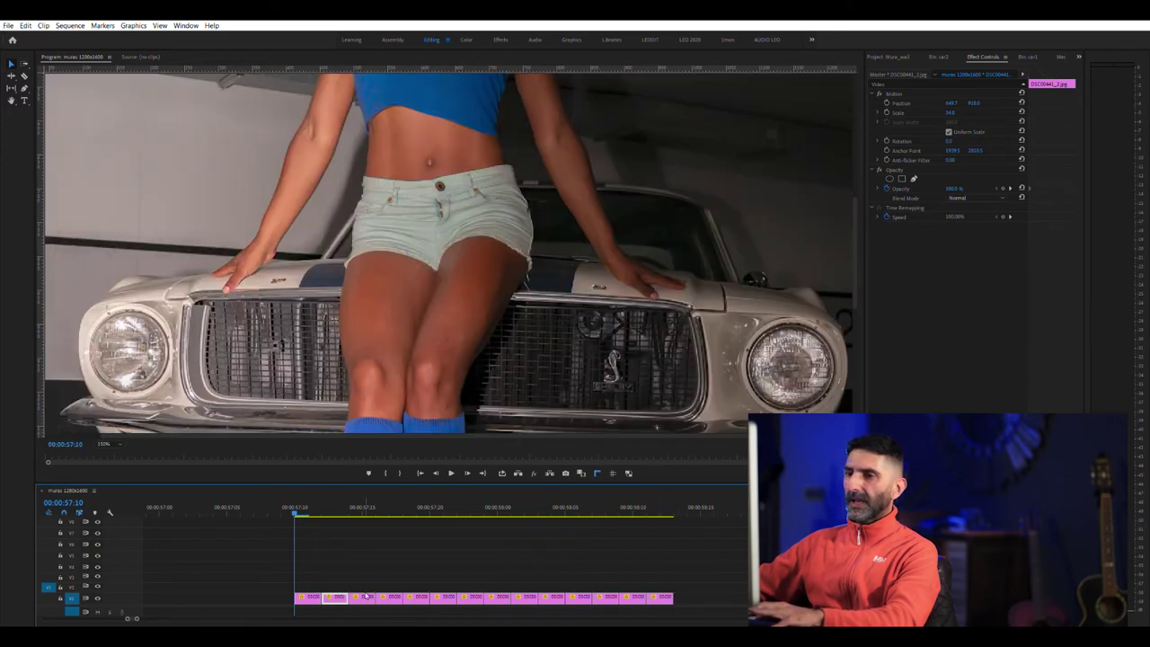
{"action": "left_click_drag", "start_coordinate": [311, 593], "coordinate": [690, 595]}
Select all clips of the back-and-forth run except the first and append a copy of them to its end
{"action": "left_click_drag", "start_coordinate": [334, 578], "coordinate": [749, 609]}
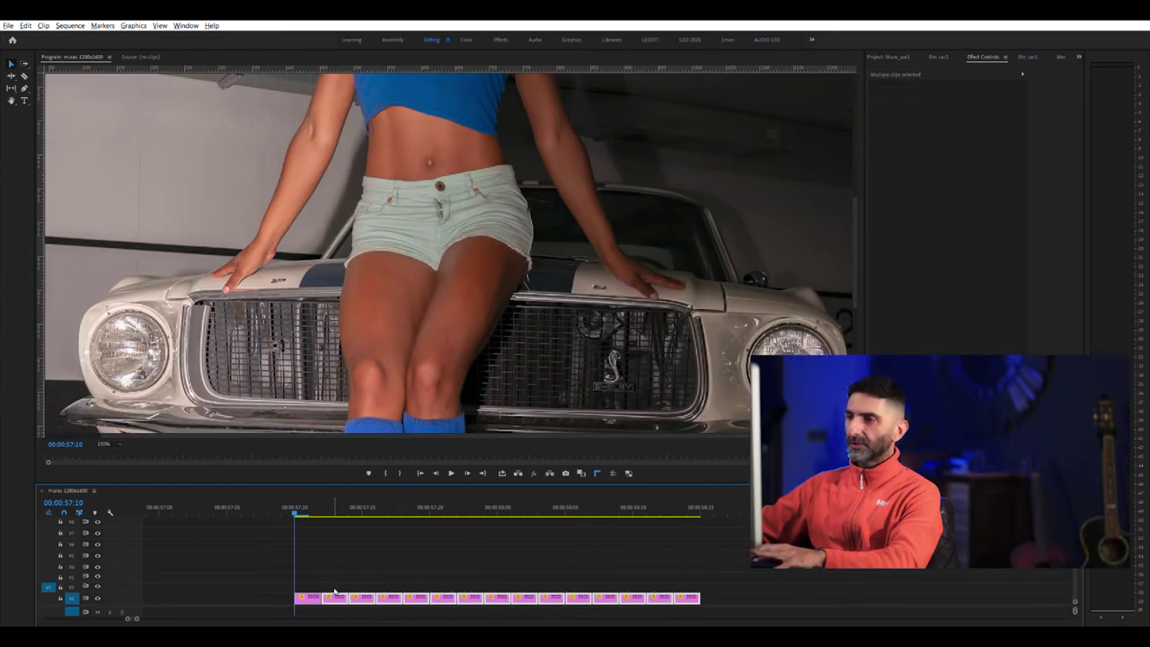
{"action": "left_click_drag", "start_coordinate": [335, 593], "coordinate": [713, 589]}
{"action": "scroll", "coordinate": [507, 560], "scroll_direction": "down", "scroll_amount": 3}
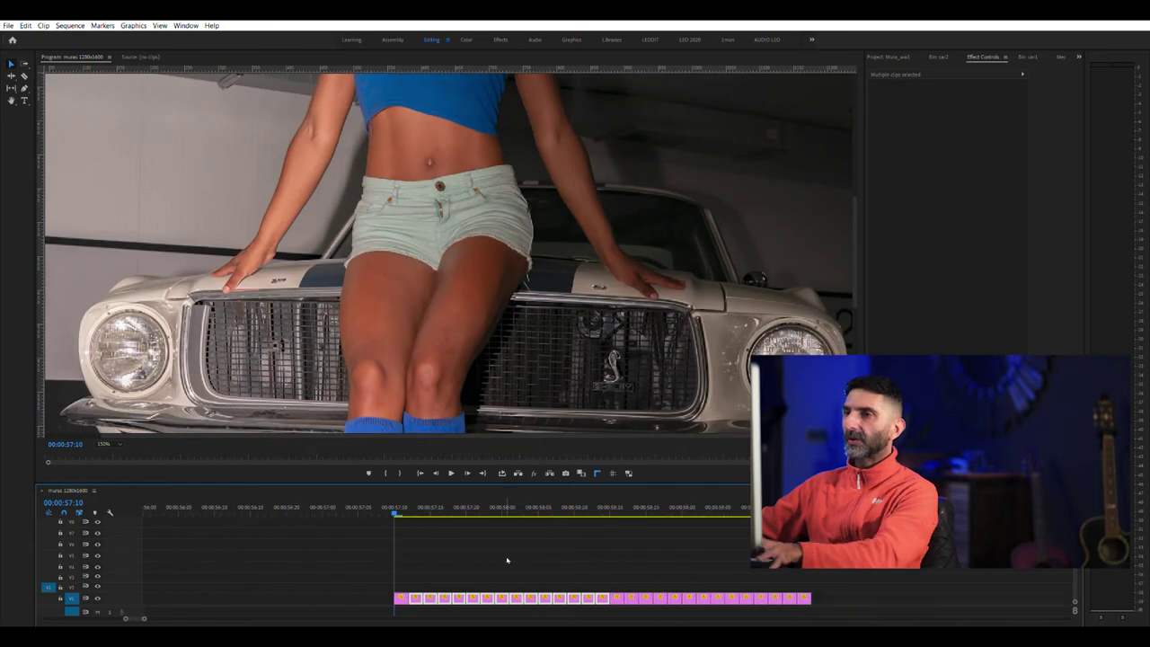
Play the photo animation through with the whole frame visible, then replay it from its start
{"action": "left_click", "coordinate": [116, 475]}
{"action": "key", "text": "space"}
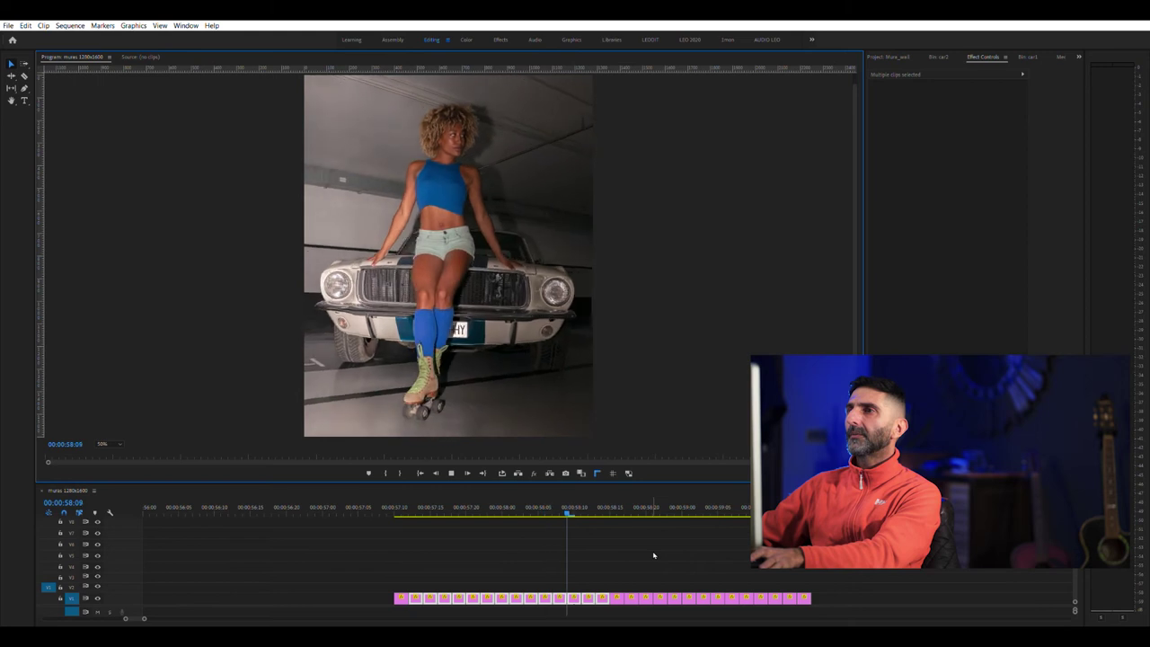
{"action": "key", "text": "space"}
{"action": "left_click", "coordinate": [398, 505]}
{"action": "key", "text": "space"}
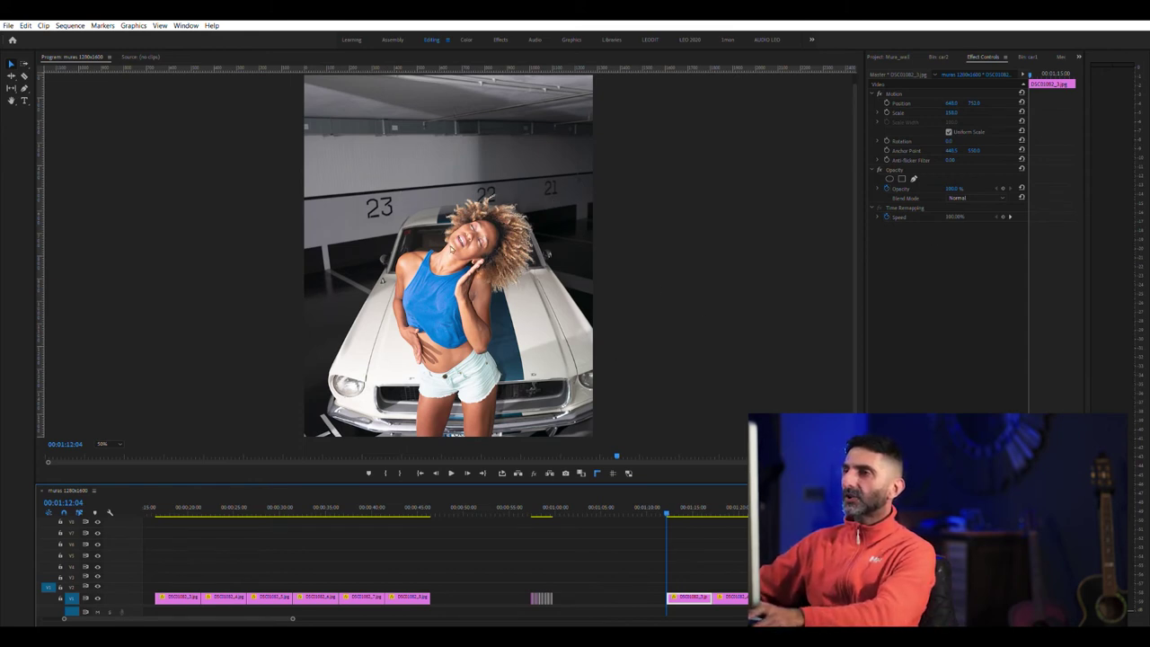
Stack DSC01082_4.jpg on track V2 above DSC01082_3.jpg and align the car's hood letter D at reduced opacity, bringing opacity back up
{"action": "left_click", "coordinate": [114, 439]}
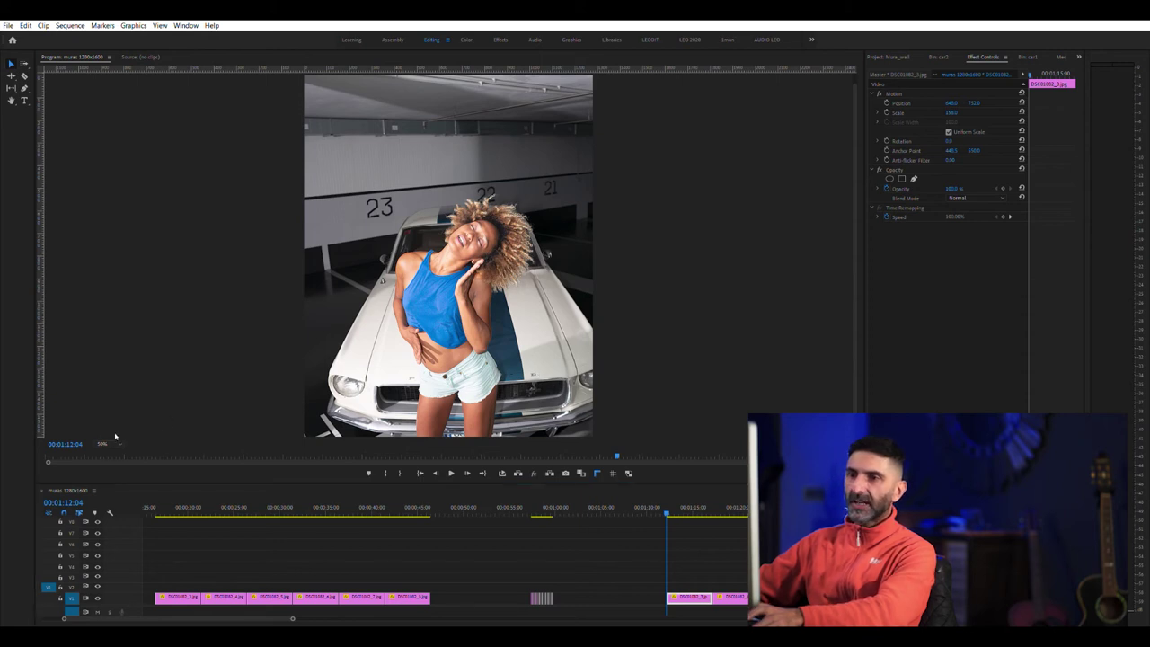
{"action": "left_click", "coordinate": [115, 509]}
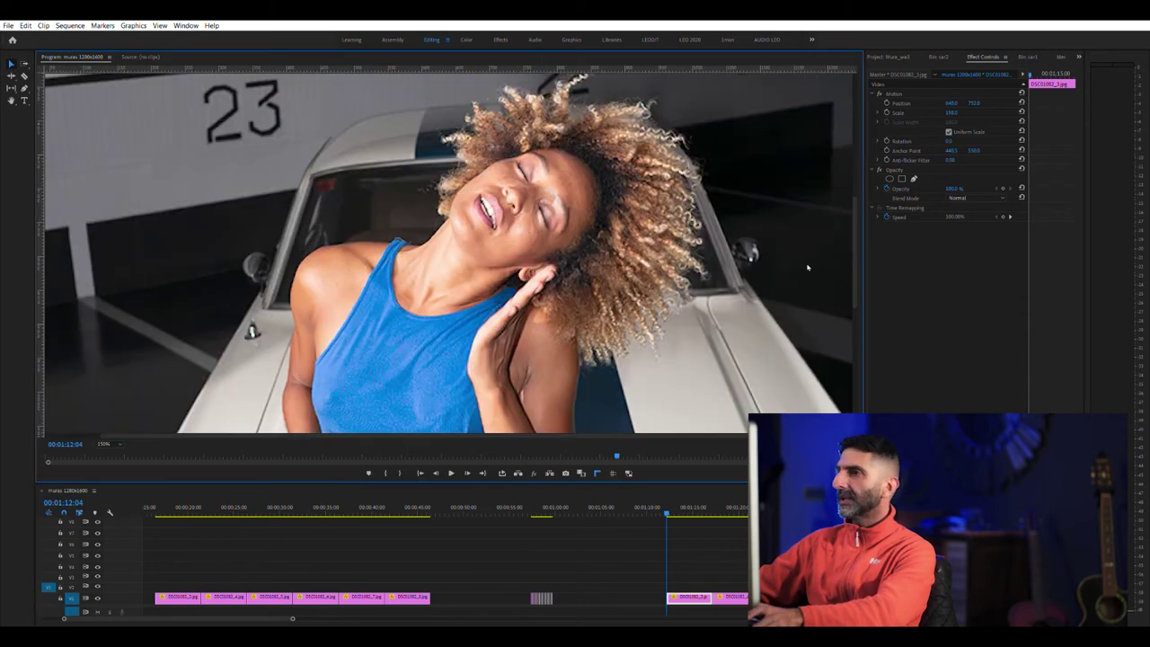
{"action": "scroll", "coordinate": [859, 290], "scroll_direction": "down", "scroll_amount": 5}
{"action": "left_click", "coordinate": [716, 279]}
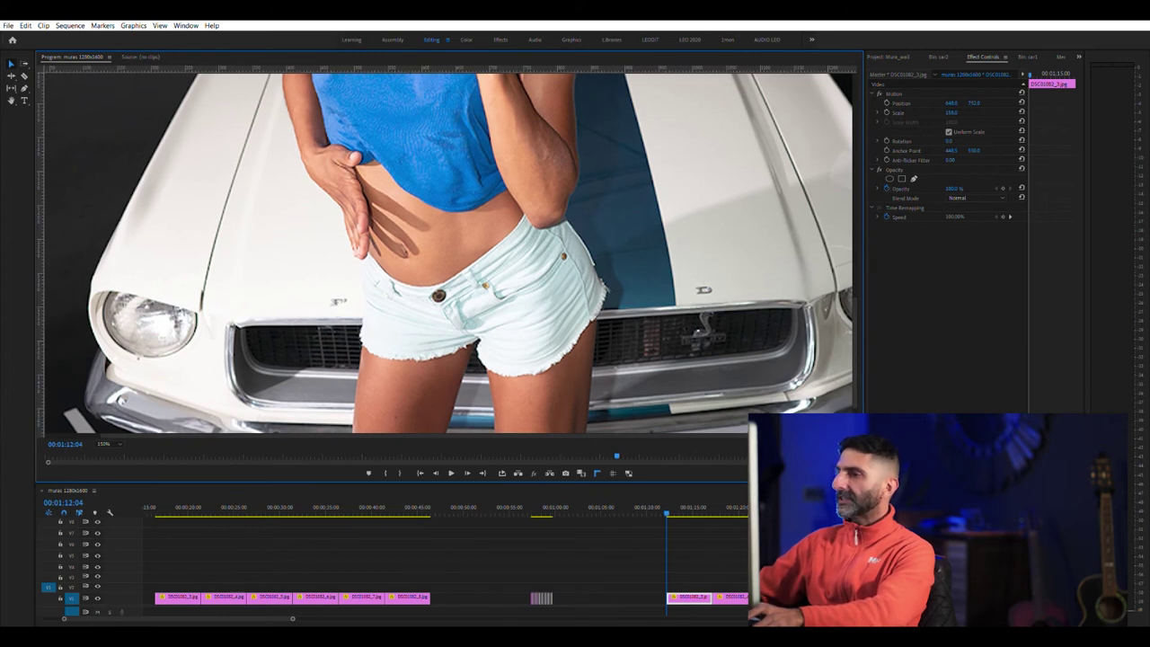
{"action": "scroll", "coordinate": [727, 561], "scroll_direction": "right", "scroll_amount": 5}
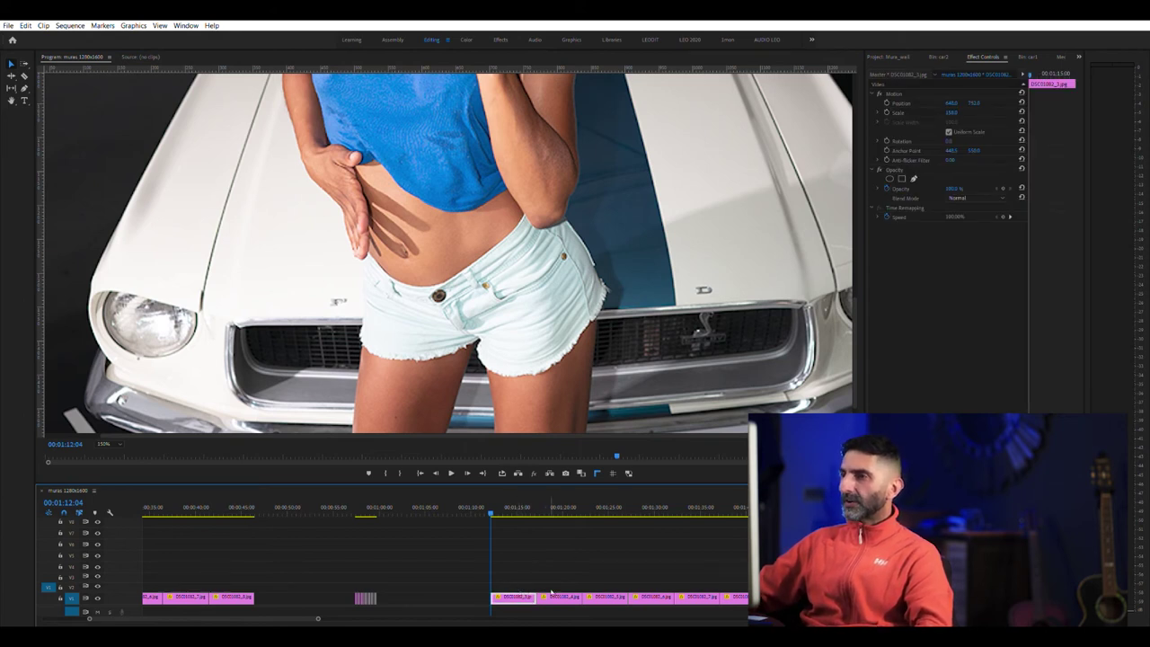
{"action": "left_click_drag", "start_coordinate": [551, 591], "coordinate": [521, 577]}
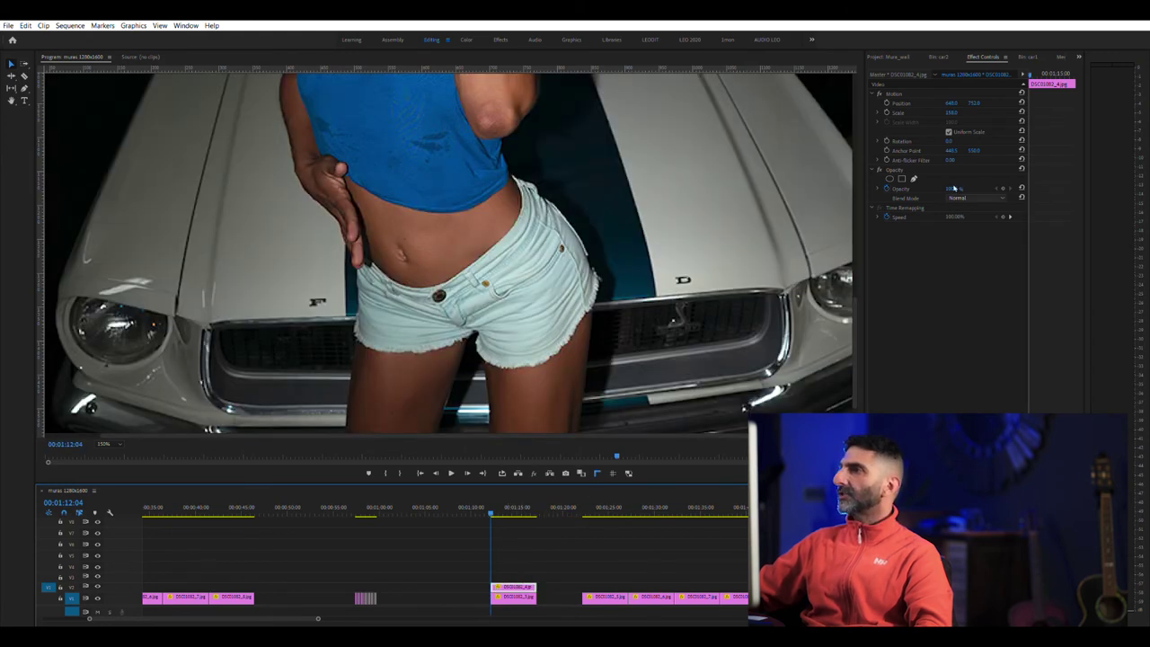
{"action": "left_click_drag", "start_coordinate": [954, 187], "coordinate": [862, 189]}
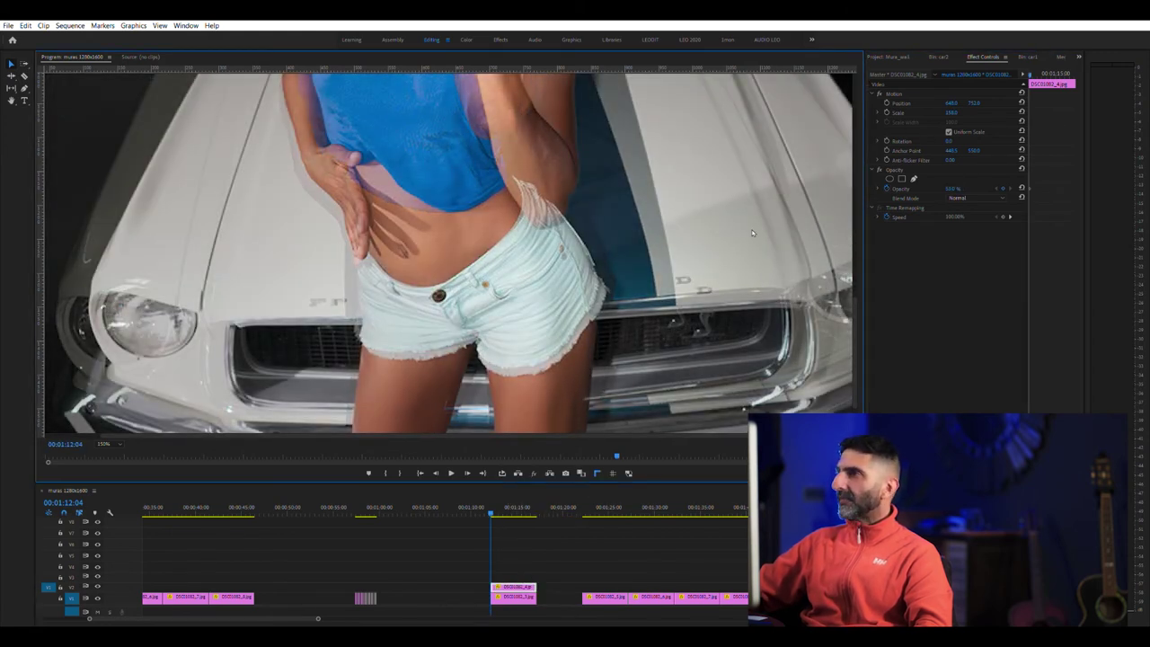
{"action": "left_click", "coordinate": [924, 92]}
{"action": "left_click_drag", "start_coordinate": [701, 316], "coordinate": [724, 328]}
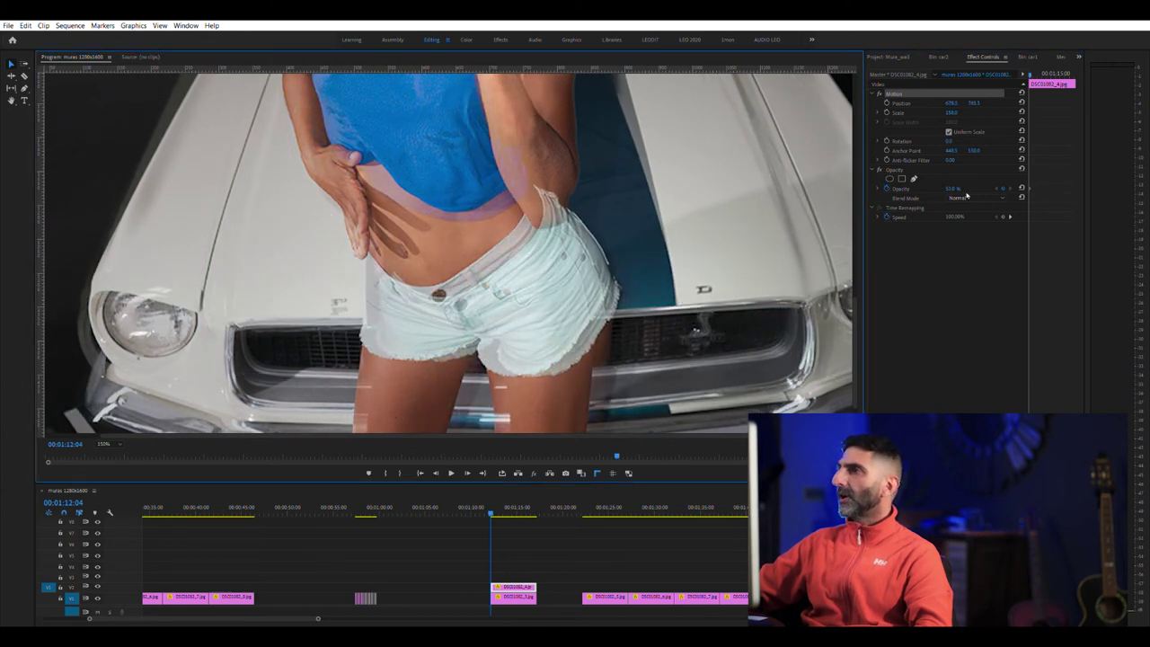
{"action": "left_click_drag", "start_coordinate": [953, 188], "coordinate": [1008, 189]}
Stack DSC01082_5.jpg on track V3 and align the car's hood letter D with the photo below at reduced opacity, bringing opacity back up
{"action": "left_click_drag", "start_coordinate": [608, 596], "coordinate": [520, 580]}
{"action": "key", "text": "ctrl+z"}
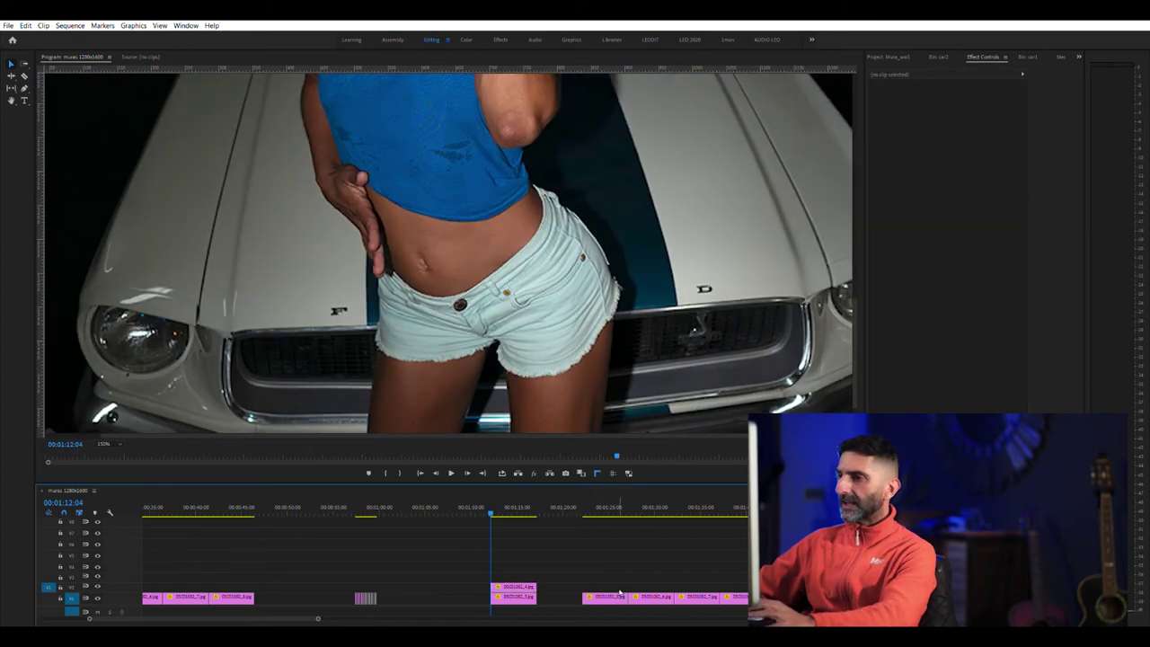
{"action": "left_click_drag", "start_coordinate": [619, 594], "coordinate": [526, 572]}
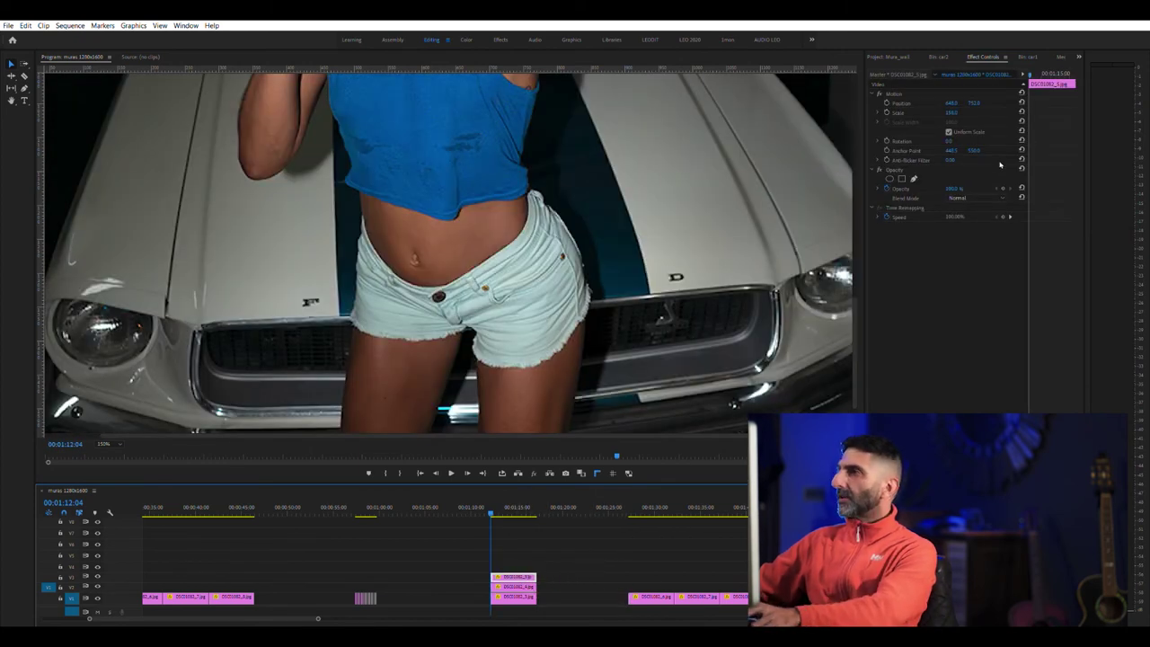
{"action": "left_click_drag", "start_coordinate": [954, 188], "coordinate": [930, 188]}
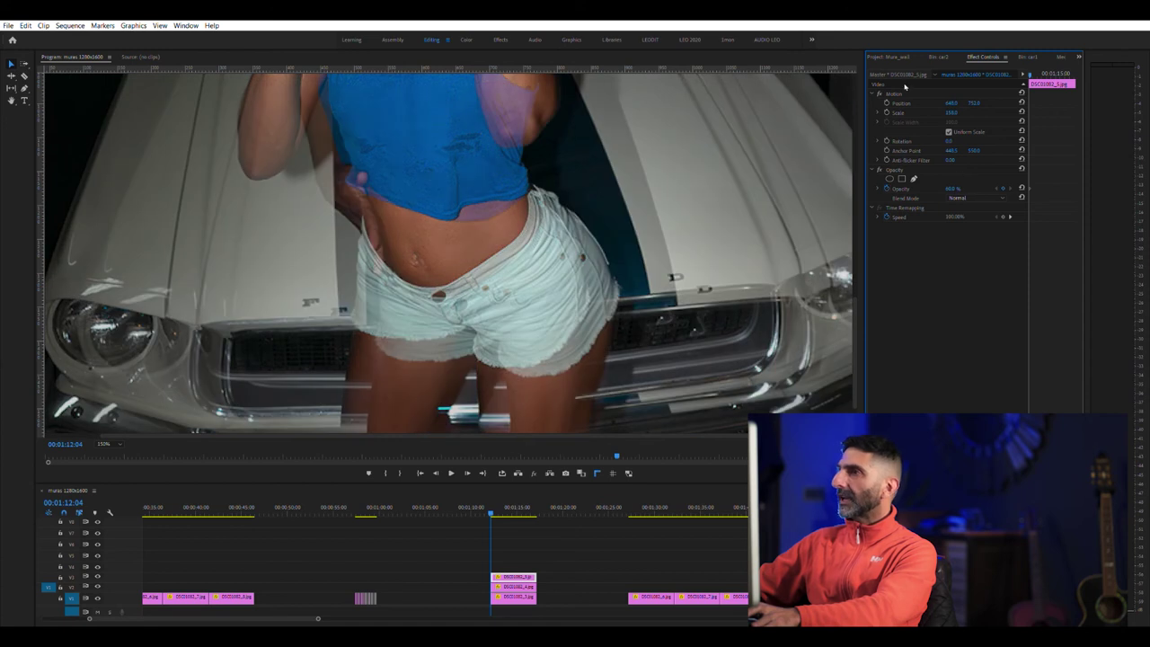
{"action": "left_click", "coordinate": [896, 93]}
{"action": "left_click_drag", "start_coordinate": [710, 251], "coordinate": [739, 262]}
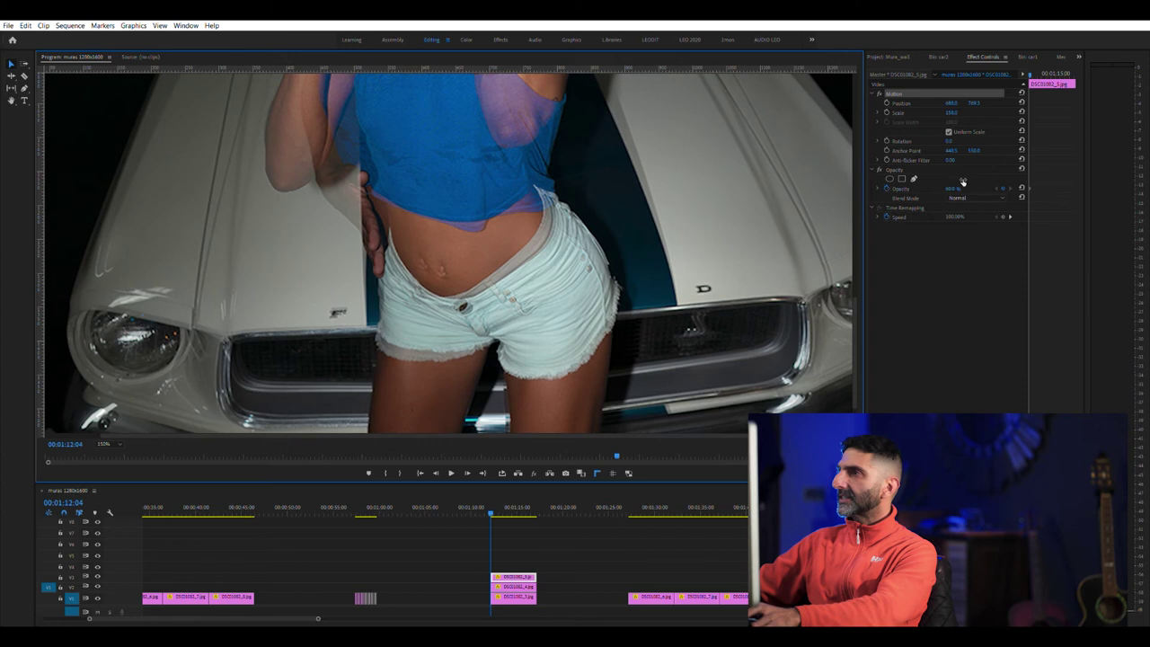
{"action": "left_click_drag", "start_coordinate": [955, 188], "coordinate": [992, 187]}
Stack DSC01082_6.jpg on track V4 and align the car's hood letter D with the photo below at 65% opacity, bringing opacity back to 100%
{"action": "left_click", "coordinate": [652, 596]}
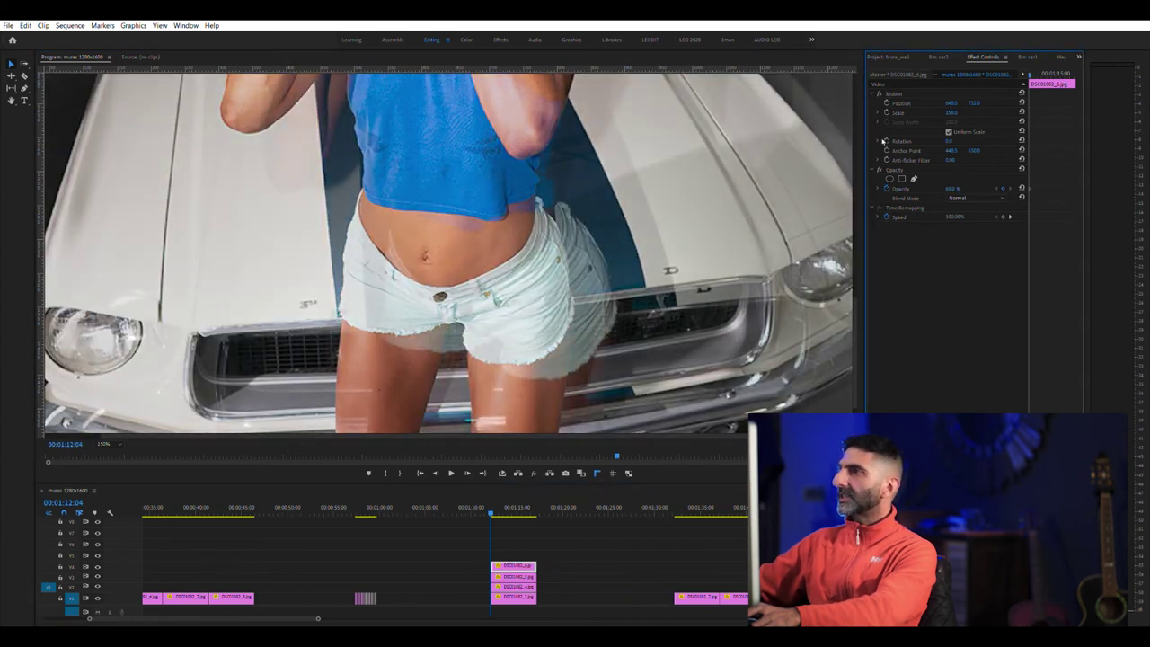
{"action": "left_click", "coordinate": [900, 94]}
{"action": "left_click_drag", "start_coordinate": [745, 275], "coordinate": [777, 295]}
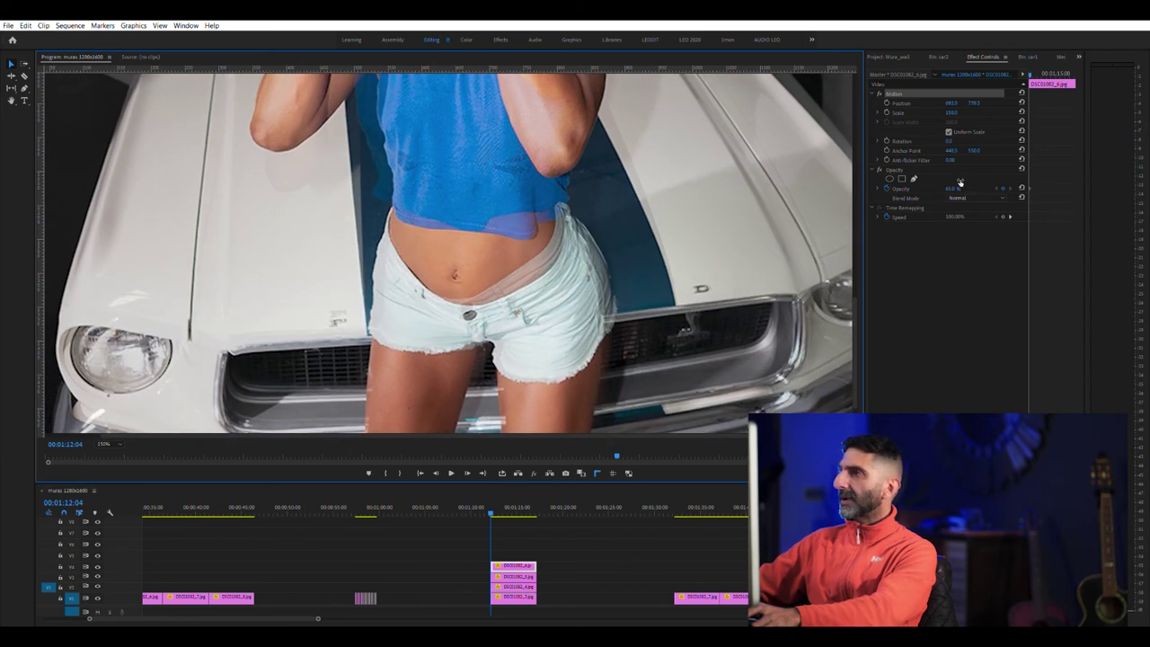
{"action": "left_click_drag", "start_coordinate": [959, 186], "coordinate": [988, 186]}
Stack DSC01082_7.jpg on track V5 and align the car's hood letter D at reduced opacity, restoring opacity to 100%
{"action": "left_click_drag", "start_coordinate": [701, 598], "coordinate": [520, 547]}
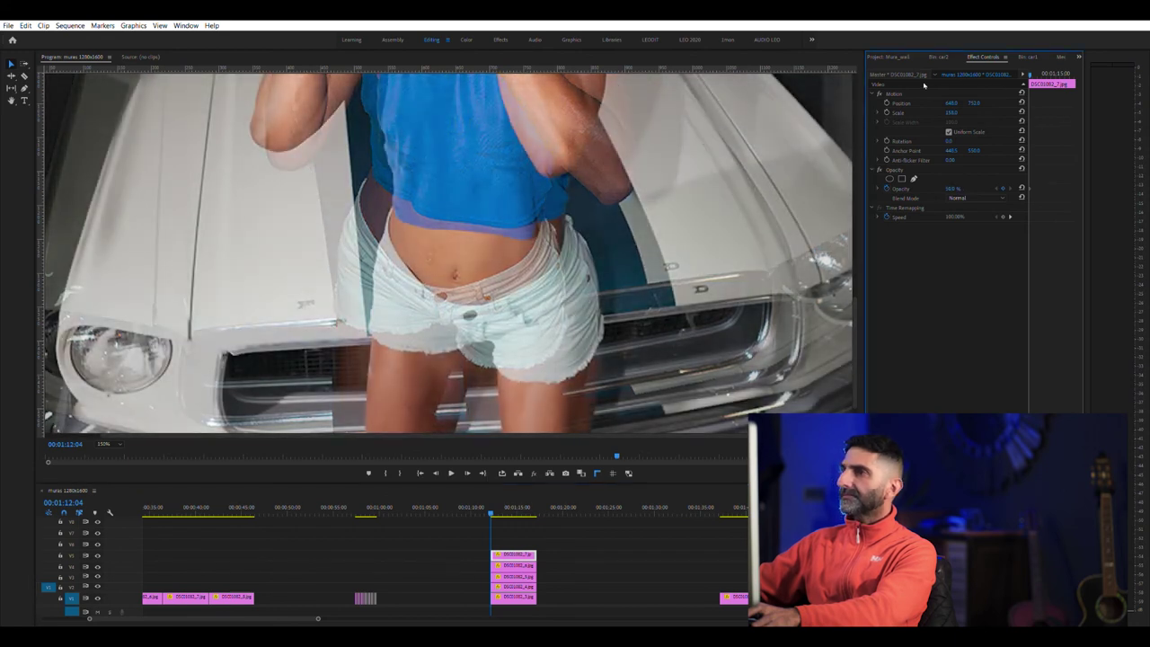
{"action": "mouse_move", "coordinate": [667, 230]}
{"action": "left_mouse_down"}
{"action": "mouse_move", "coordinate": [680, 261]}
{"action": "mouse_move", "coordinate": [667, 284]}
{"action": "left_mouse_up"}
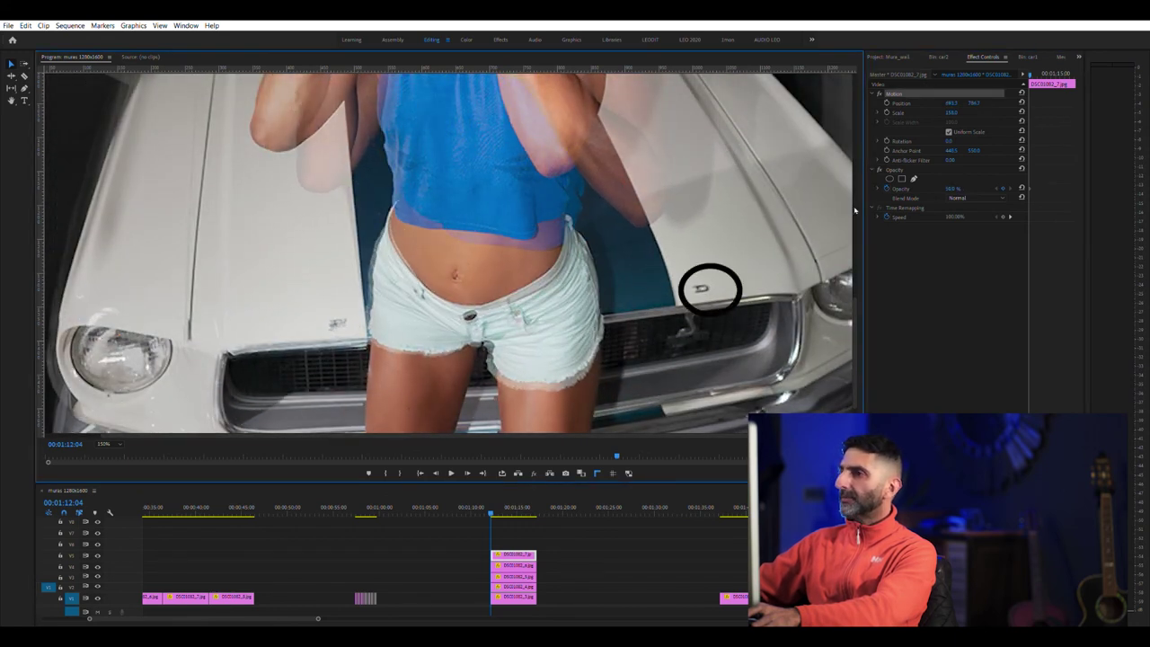
{"action": "left_click_drag", "start_coordinate": [955, 187], "coordinate": [997, 187]}
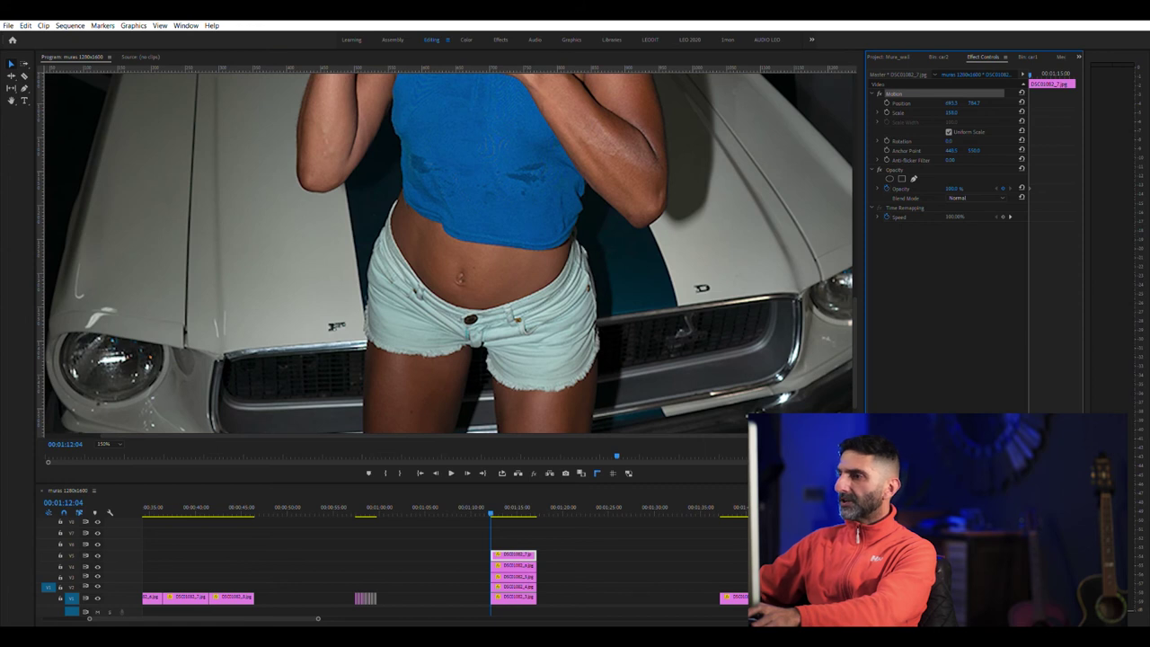
Stack DSC01082_8.jpg on track V6 and align the car's hood letter D at reduced opacity, bringing opacity back up
{"action": "left_click_drag", "start_coordinate": [744, 597], "coordinate": [520, 539]}
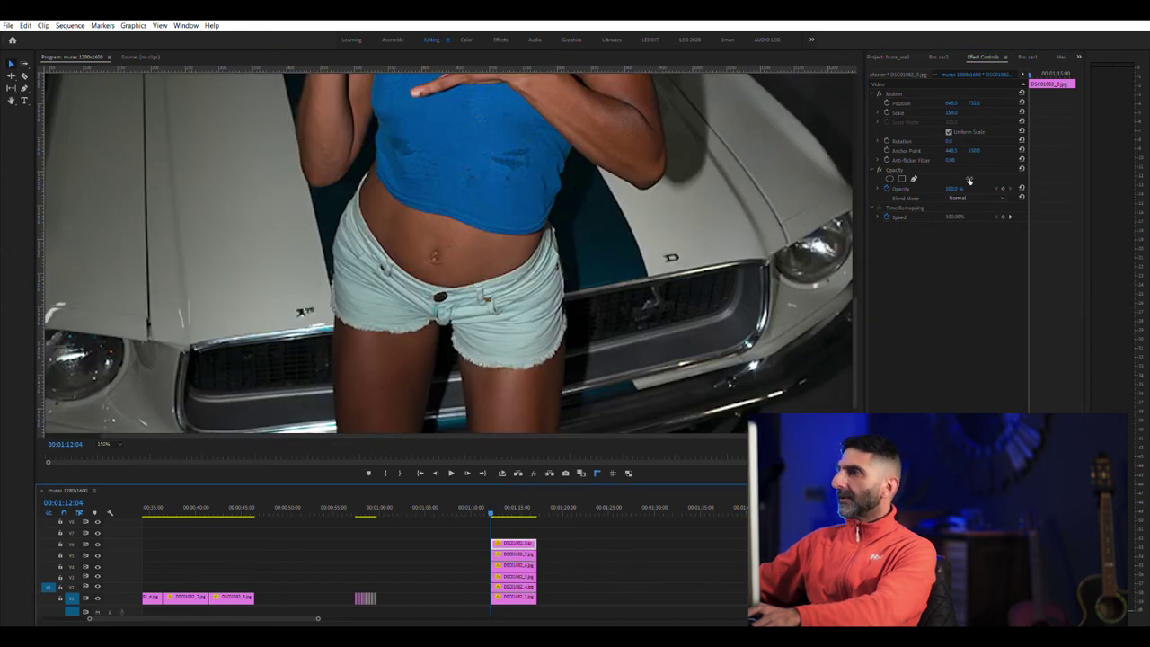
{"action": "left_click_drag", "start_coordinate": [957, 187], "coordinate": [914, 188]}
{"action": "left_click", "coordinate": [895, 93]}
{"action": "mouse_move", "coordinate": [763, 279]}
{"action": "left_mouse_down"}
{"action": "mouse_move", "coordinate": [781, 302]}
{"action": "mouse_move", "coordinate": [805, 299]}
{"action": "left_mouse_up"}
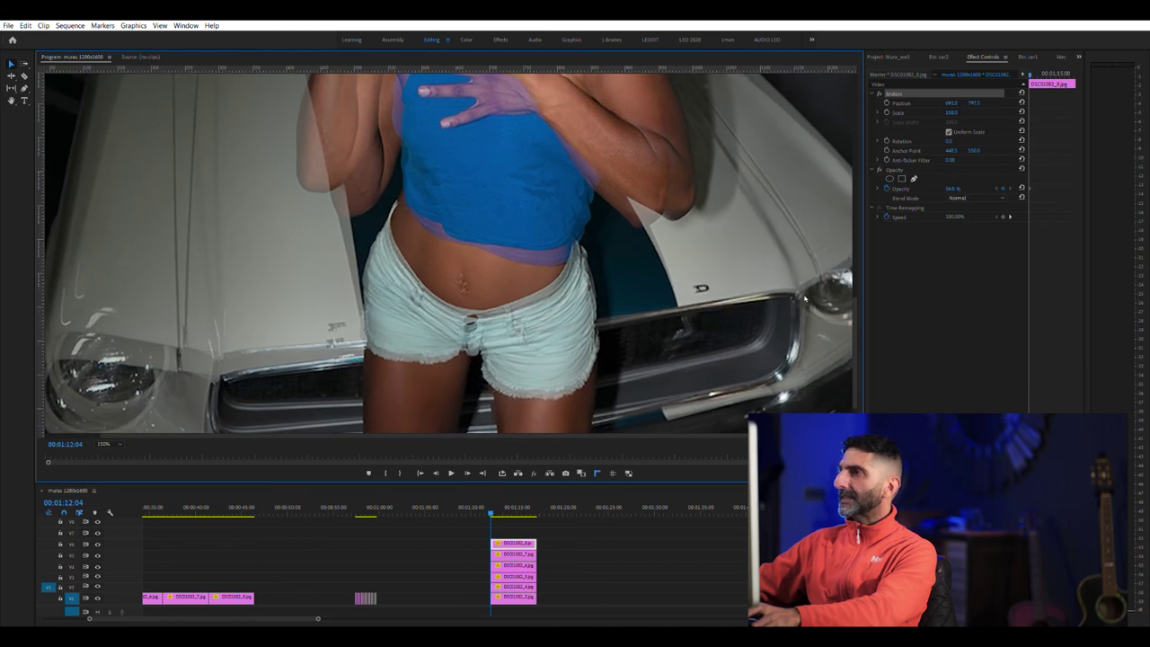
{"action": "left_click_drag", "start_coordinate": [955, 188], "coordinate": [993, 188]}
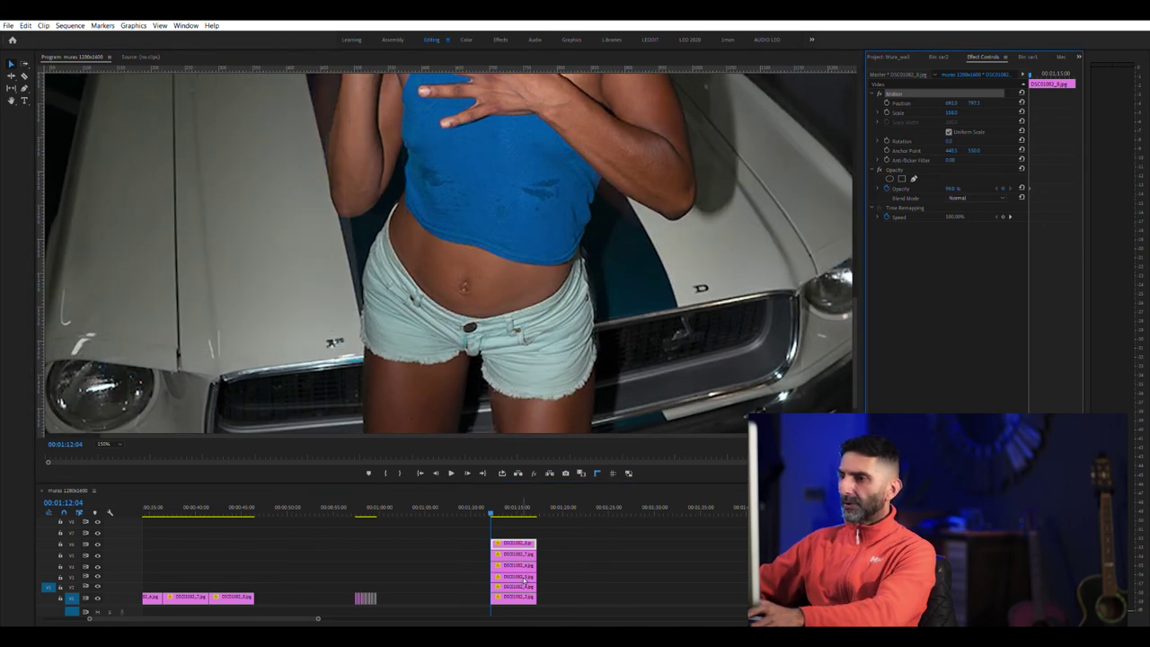
Lay the stacked photos DSC01082_5.jpg through DSC01082_8.jpg end to end on track V1 in numerical order, after DSC01082_4.jpg
{"action": "left_click_drag", "start_coordinate": [525, 582], "coordinate": [619, 590]}
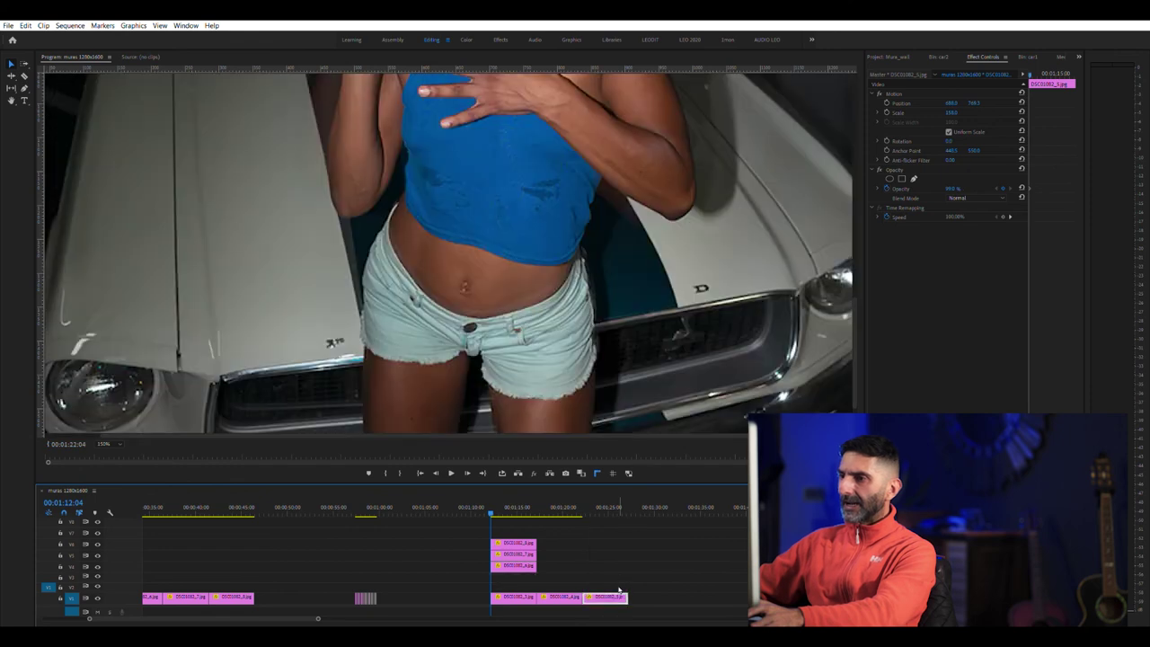
{"action": "left_click_drag", "start_coordinate": [528, 564], "coordinate": [666, 596]}
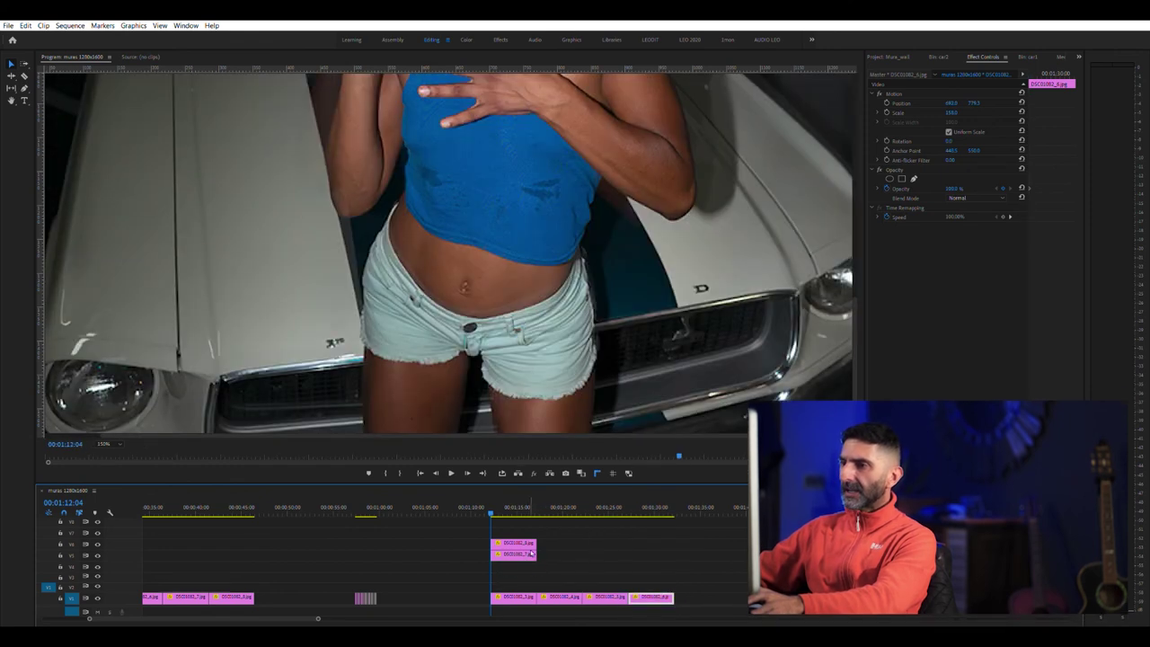
{"action": "left_click_drag", "start_coordinate": [531, 553], "coordinate": [807, 601]}
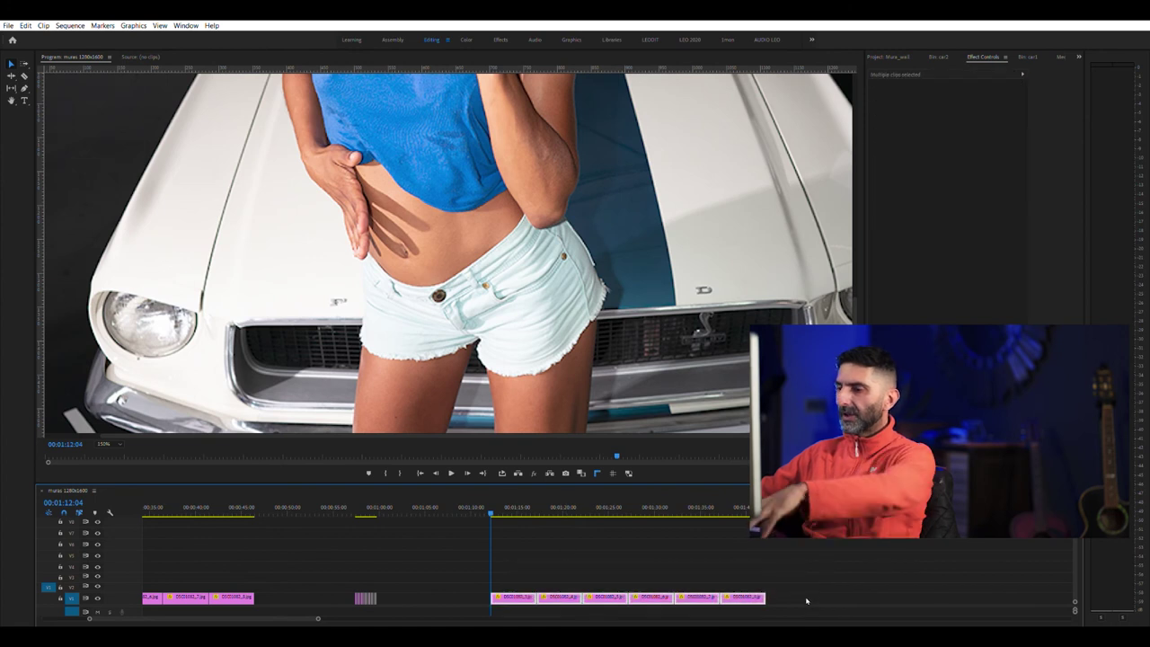
Shorten all six aligned photo clips to 10000% speed, duration 00:00:00:02, with Ripple Edit closing the gaps
{"action": "key", "text": "ctrl+r"}
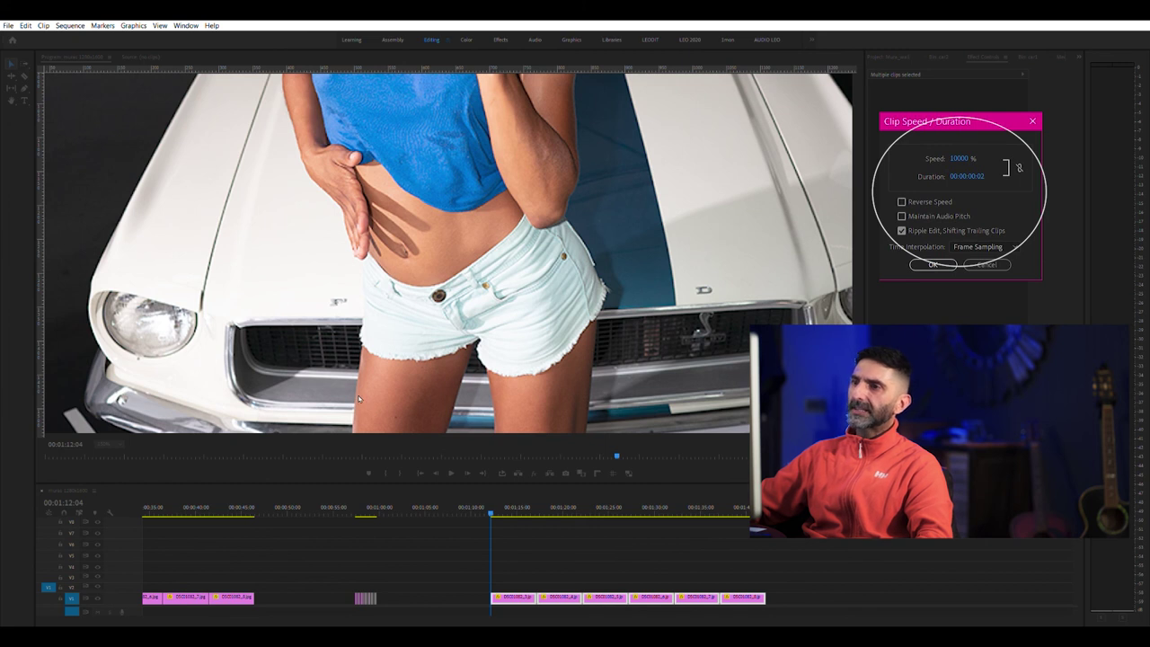
{"action": "key", "text": "Return"}
{"action": "scroll", "coordinate": [497, 570], "scroll_direction": "up", "scroll_amount": 6}
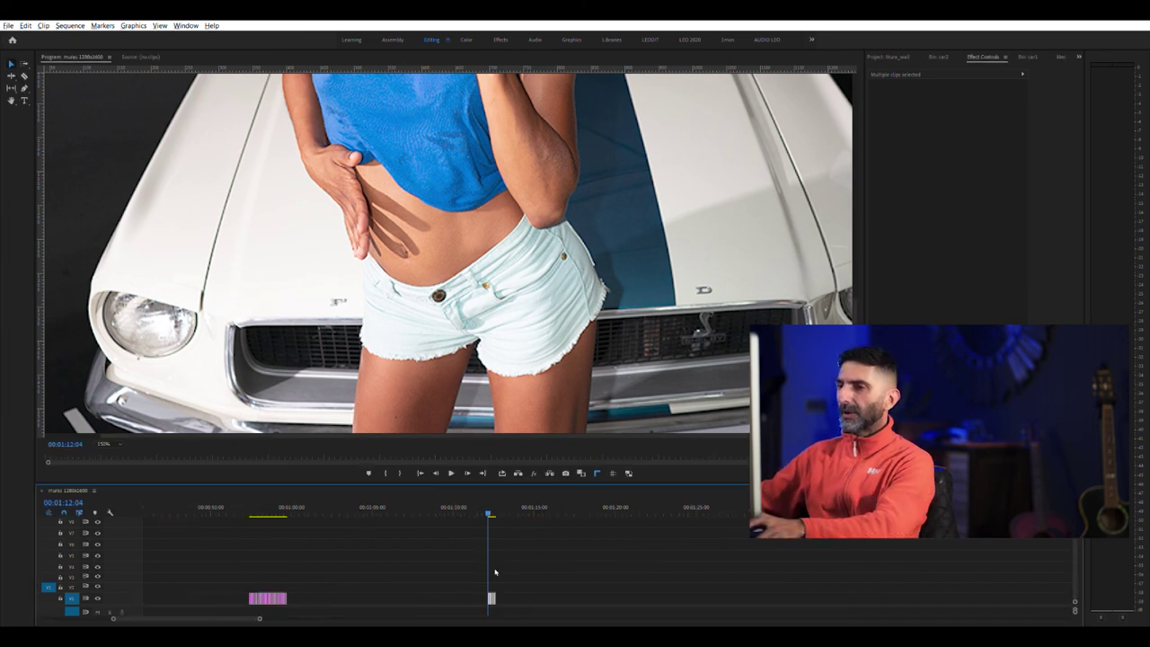
{"action": "scroll", "coordinate": [503, 550], "scroll_direction": "up", "scroll_amount": 5}
{"action": "scroll", "coordinate": [372, 562], "scroll_direction": "up", "scroll_amount": 1}
{"action": "scroll", "coordinate": [396, 571], "scroll_direction": "up", "scroll_amount": 4}
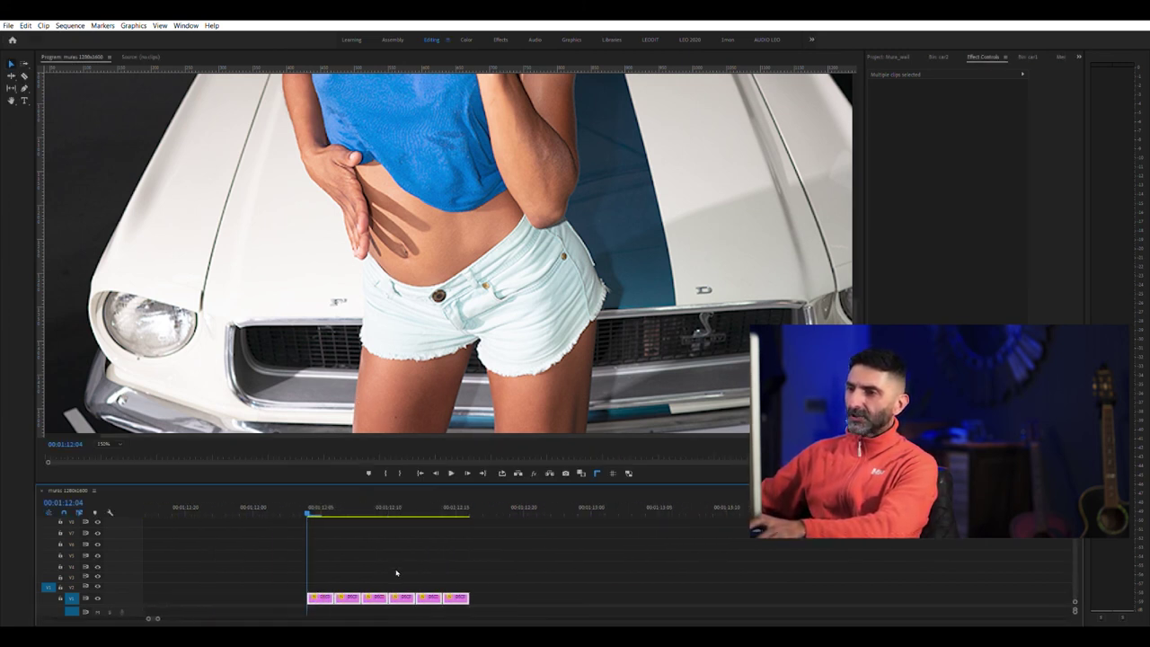
{"action": "left_click", "coordinate": [382, 547]}
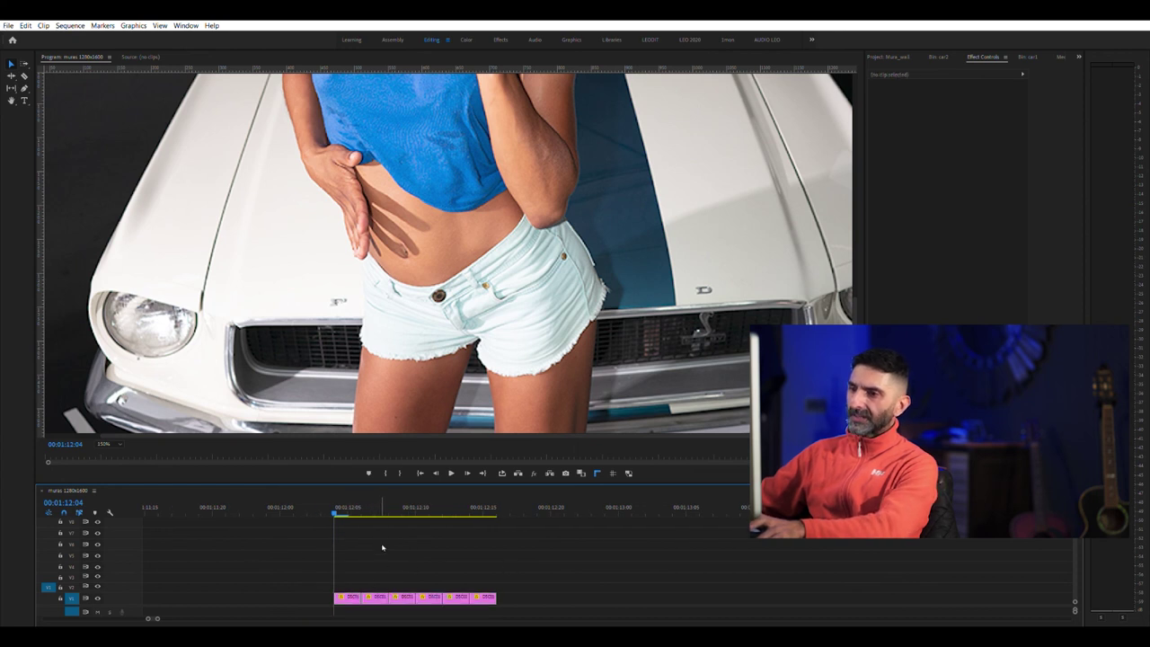
Append copies of photos 7, 6, 5, 4 and 3 in reverse order after DSC01082_8.jpg to form a back-and-forth run
{"action": "left_click", "coordinate": [402, 596]}
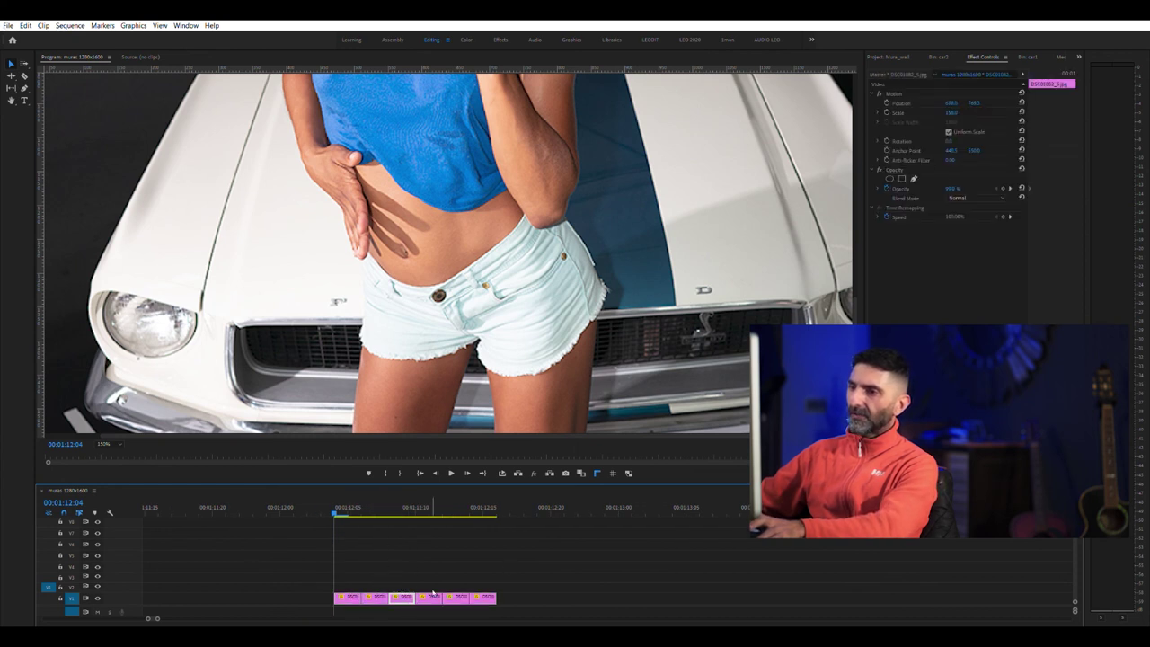
{"action": "left_click", "coordinate": [375, 595]}
{"action": "left_click", "coordinate": [435, 592]}
{"action": "left_click", "coordinate": [461, 594]}
{"action": "left_click", "coordinate": [490, 594]}
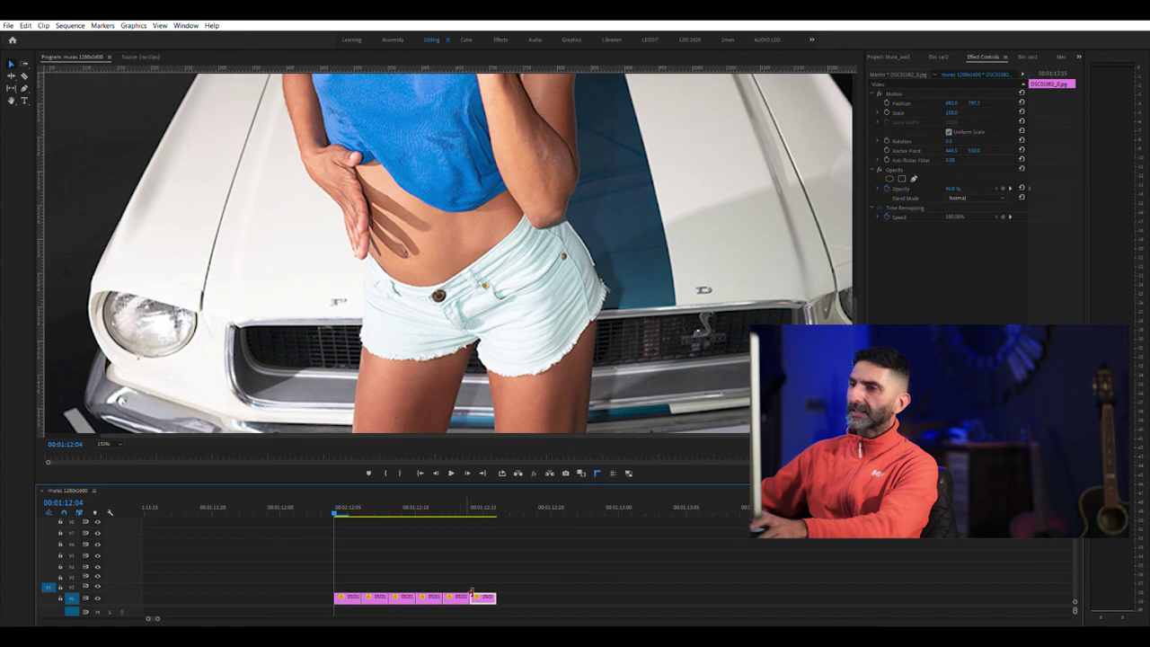
{"action": "left_click", "coordinate": [459, 593]}
{"action": "left_click_drag", "start_coordinate": [460, 590], "coordinate": [514, 590]}
{"action": "left_click_drag", "start_coordinate": [431, 591], "coordinate": [539, 592]}
{"action": "left_click_drag", "start_coordinate": [403, 592], "coordinate": [564, 593]}
{"action": "left_click_drag", "start_coordinate": [380, 594], "coordinate": [426, 589]}
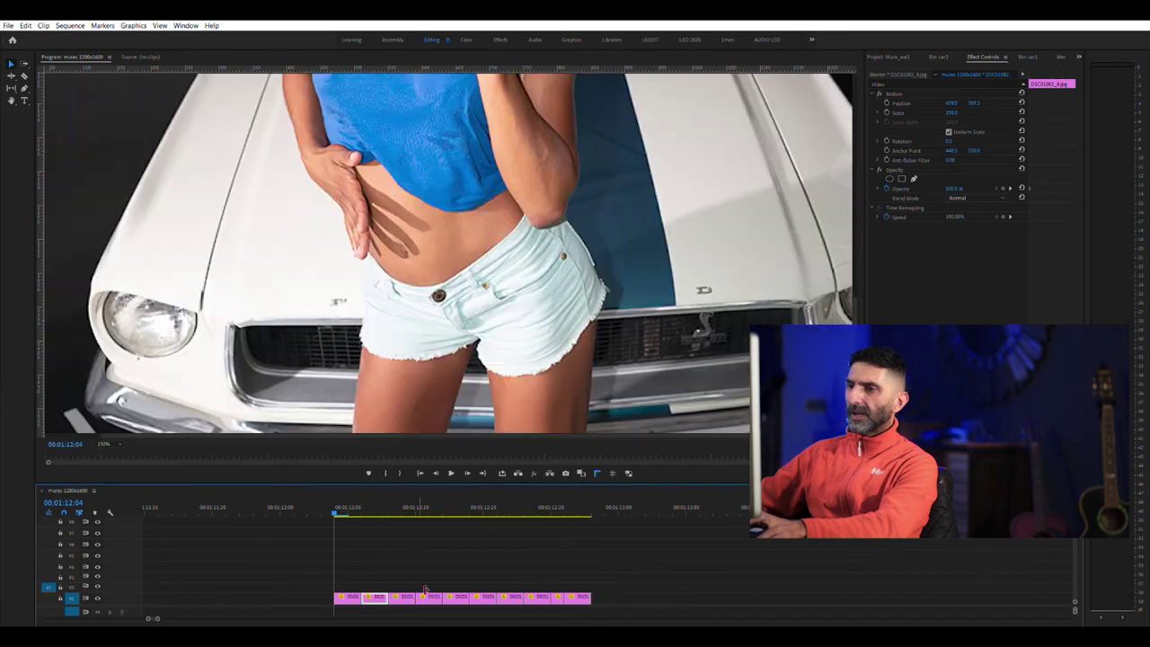
{"action": "left_click_drag", "start_coordinate": [353, 594], "coordinate": [606, 590]}
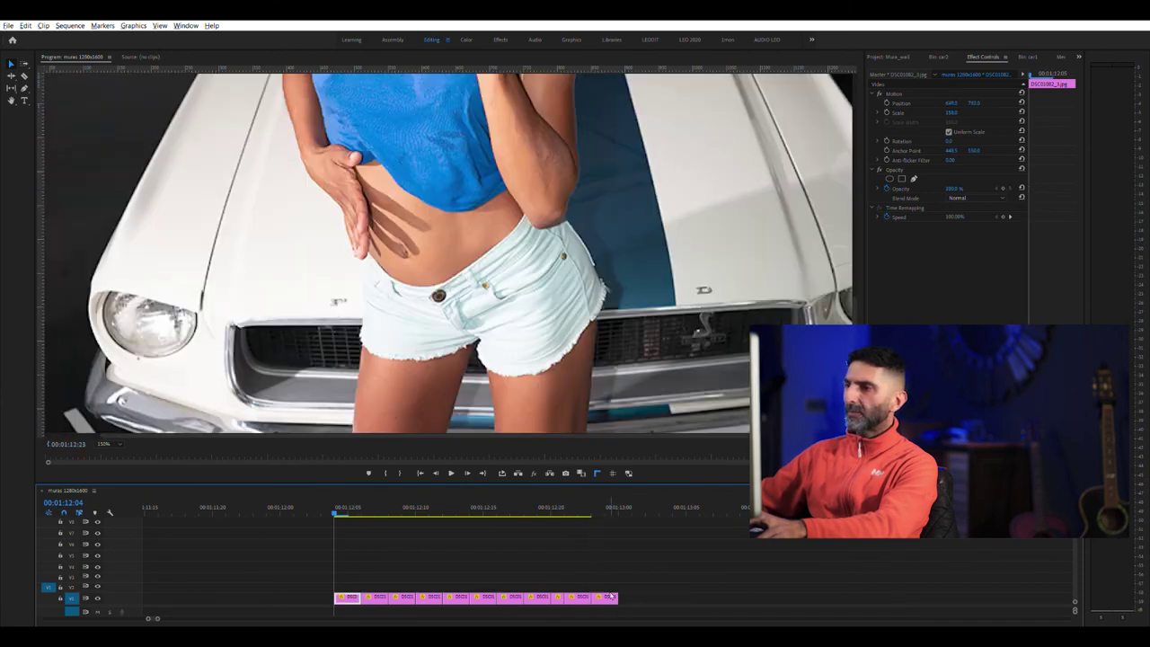
Select every clip of the car-aligned run except the first and append copies of the selection twice to its end
{"action": "left_click_drag", "start_coordinate": [376, 571], "coordinate": [653, 607]}
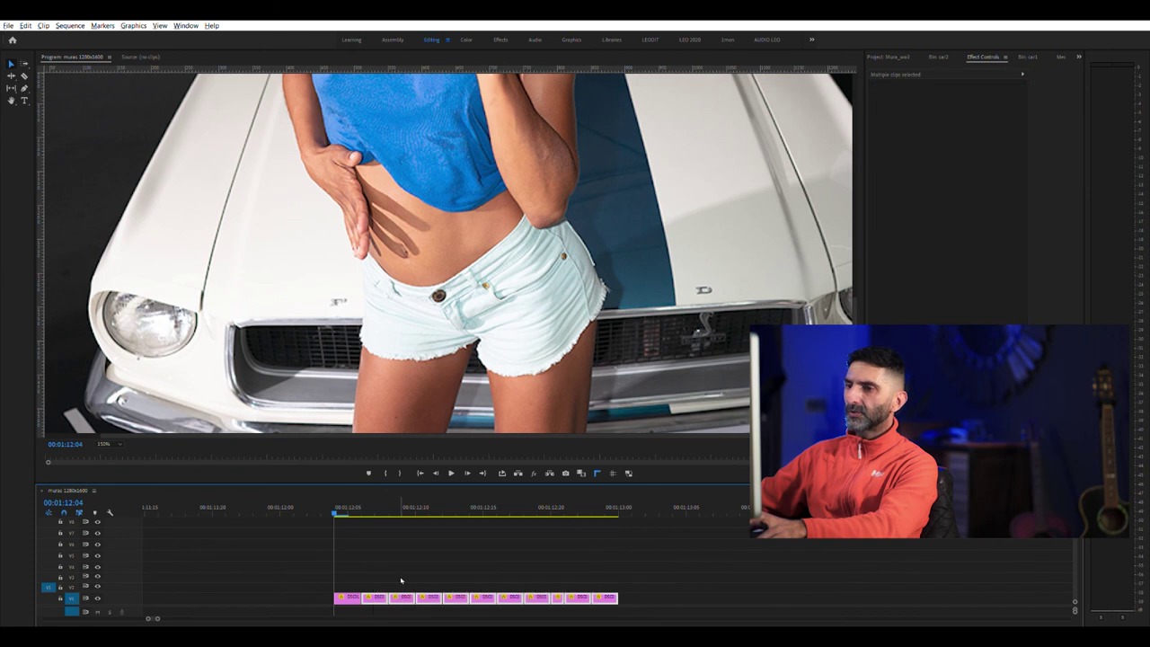
{"action": "left_click_drag", "start_coordinate": [380, 594], "coordinate": [640, 597]}
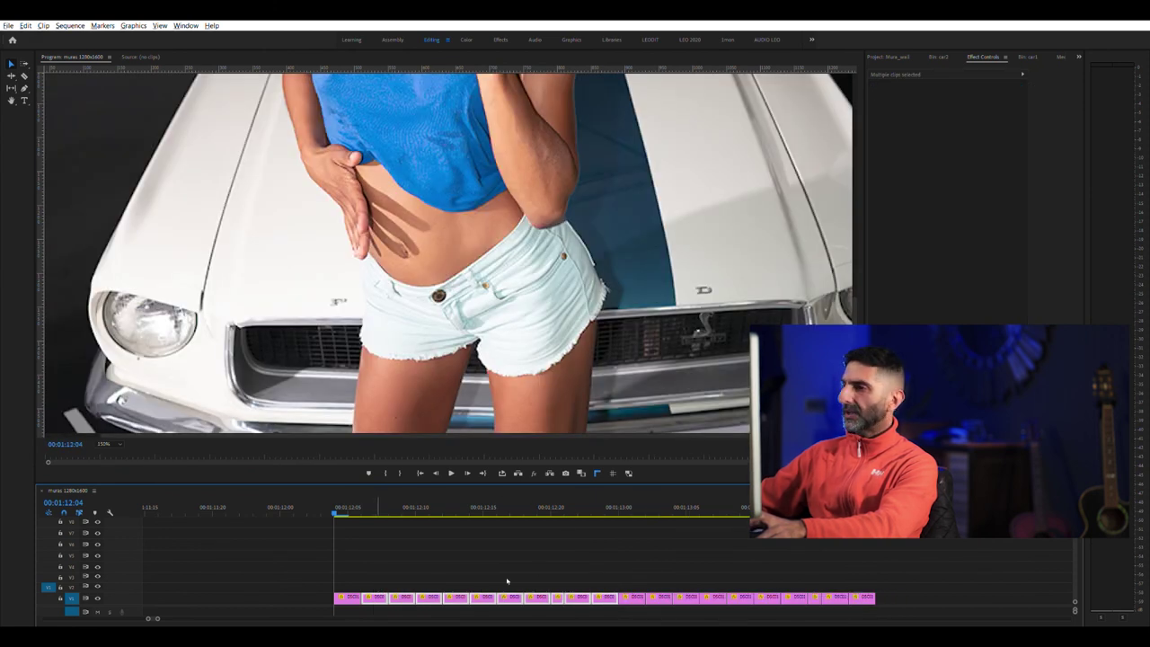
{"action": "left_click_drag", "start_coordinate": [395, 595], "coordinate": [908, 598]}
Play the car-aligned photo animation from its start with the whole frame visible
{"action": "scroll", "coordinate": [586, 542], "scroll_direction": "down", "scroll_amount": 2}
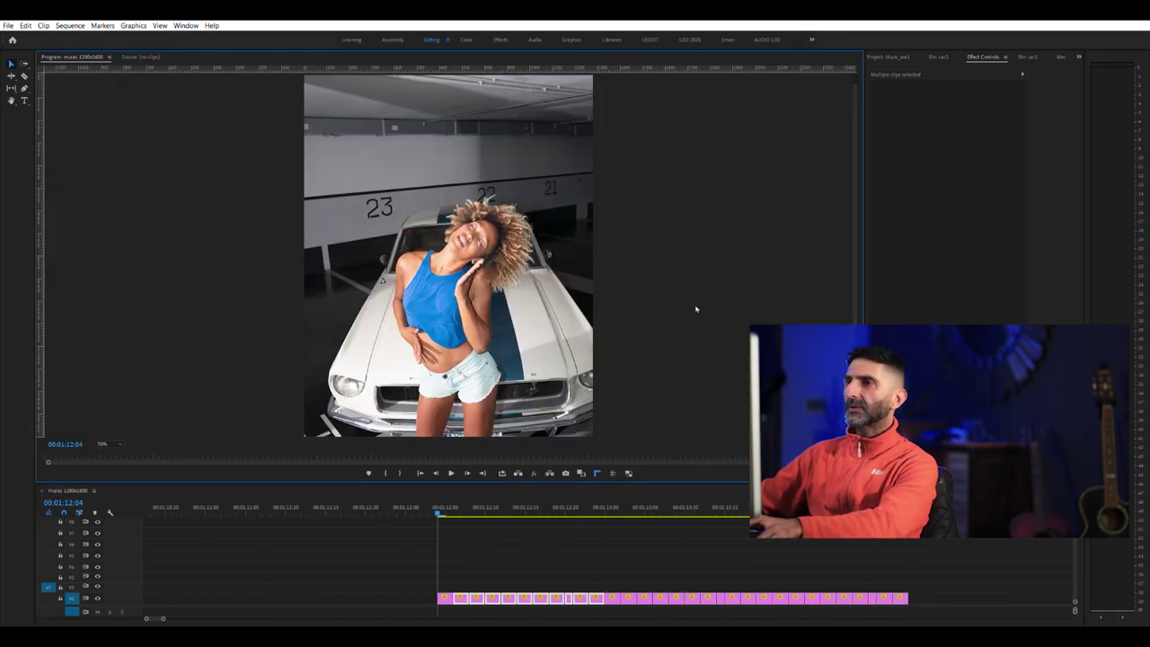
{"action": "key", "text": "space"}
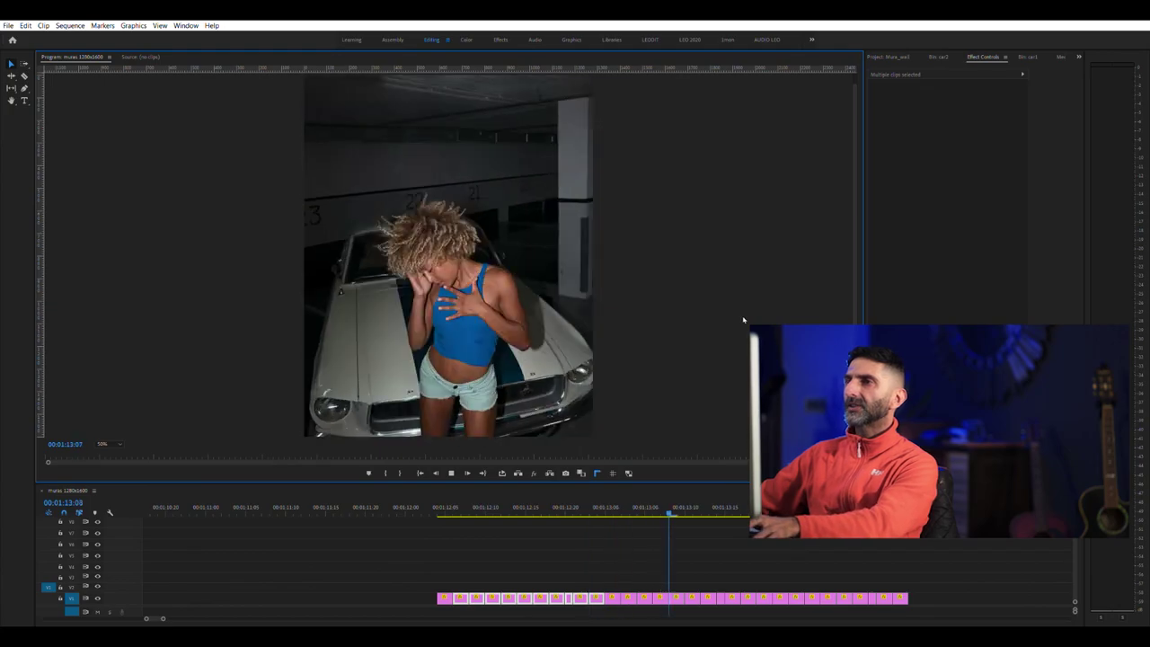